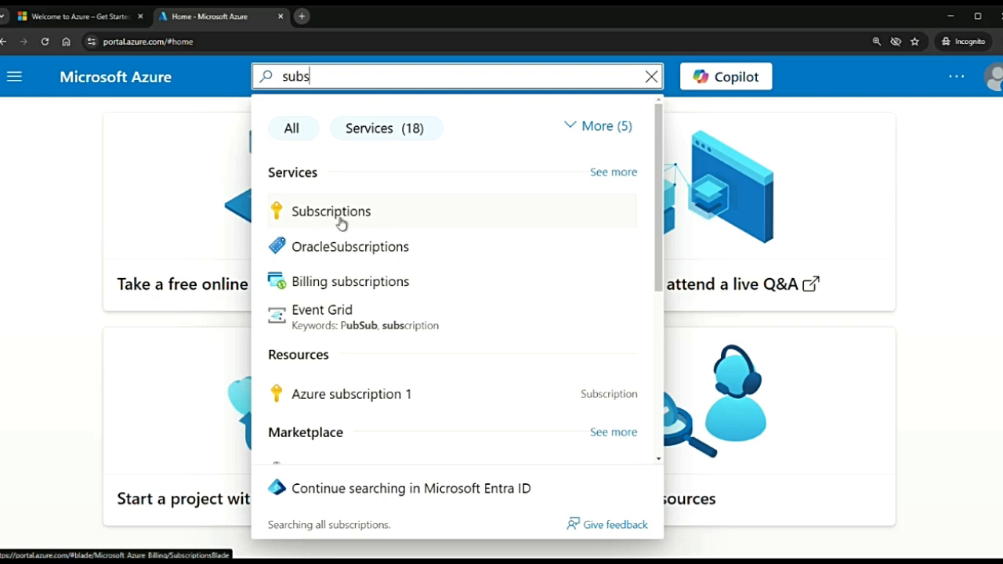
View the role held on Azure subscription 1 in the Subscriptions service and open the option for adding a subscription
{"action": "left_click", "coordinate": [342, 219]}
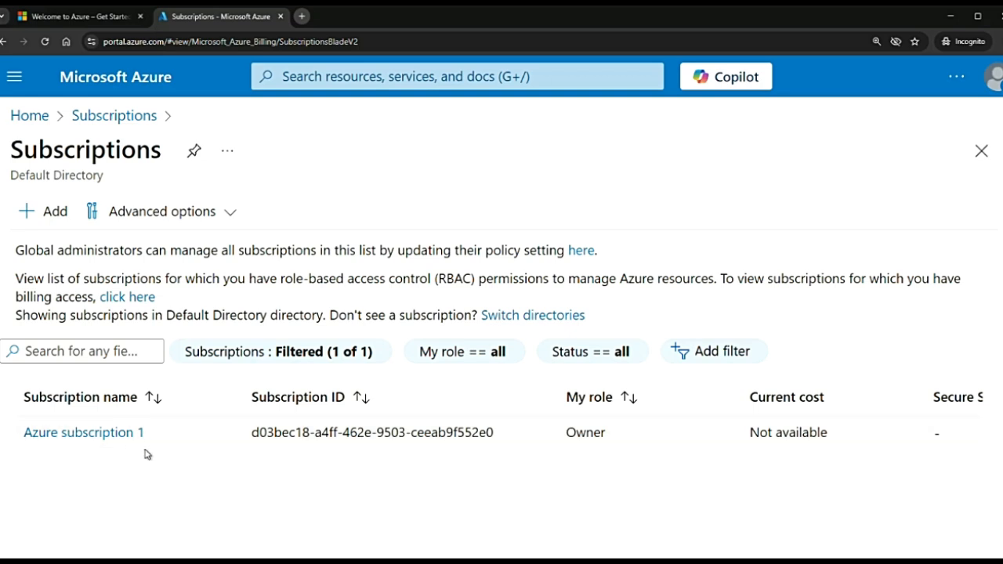
{"action": "left_click_drag", "start_coordinate": [569, 431], "coordinate": [619, 436]}
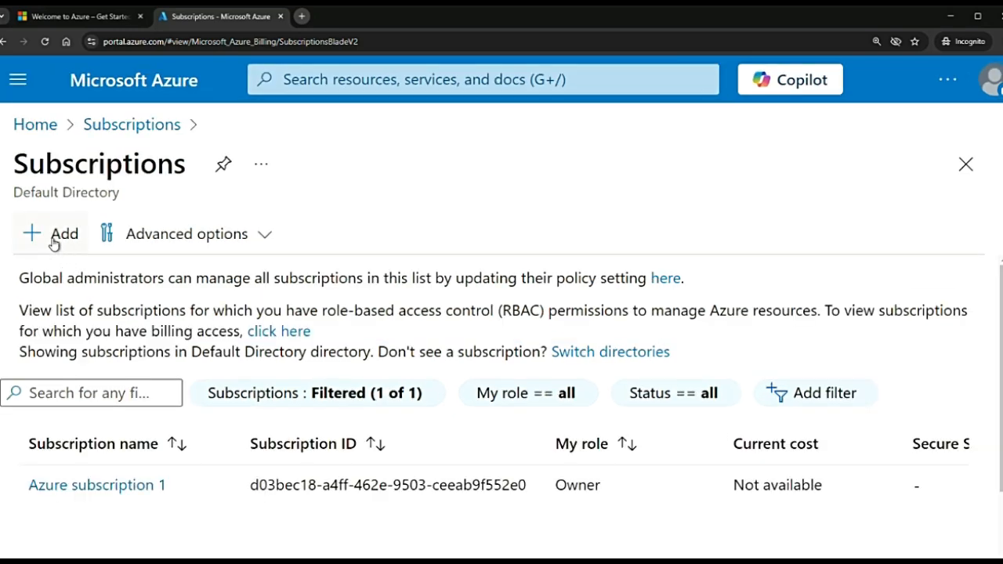
{"action": "left_click", "coordinate": [54, 235]}
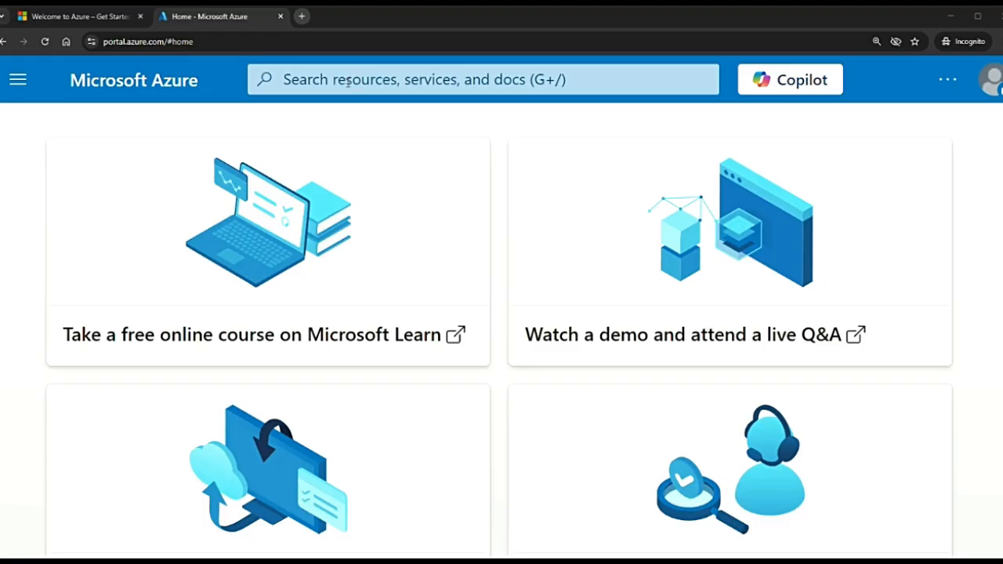
Find the Resource groups service, start creating a new resource group and read its definition
{"action": "left_click", "coordinate": [347, 82]}
{"action": "type", "text": "r"}
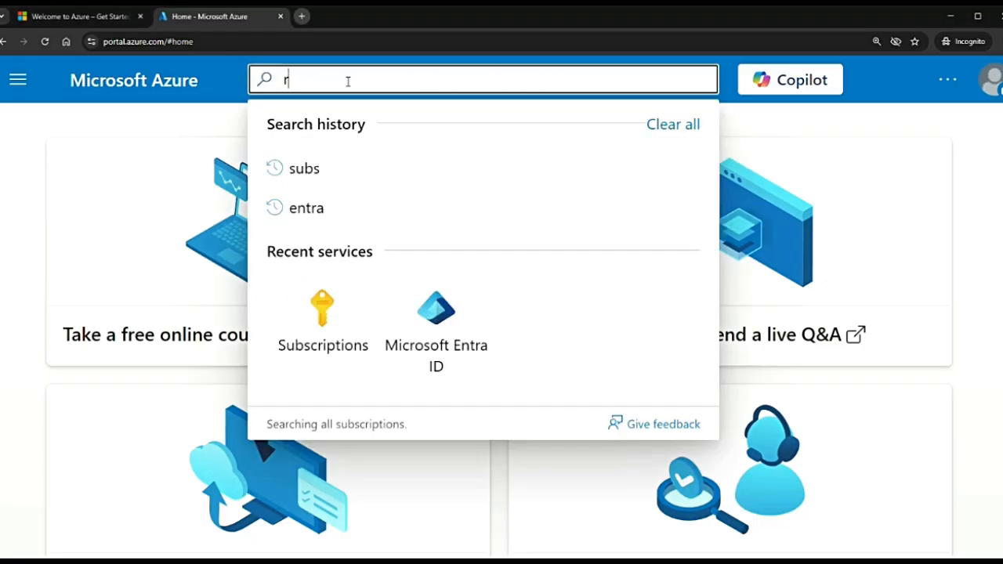
{"action": "type", "text": "esourc"}
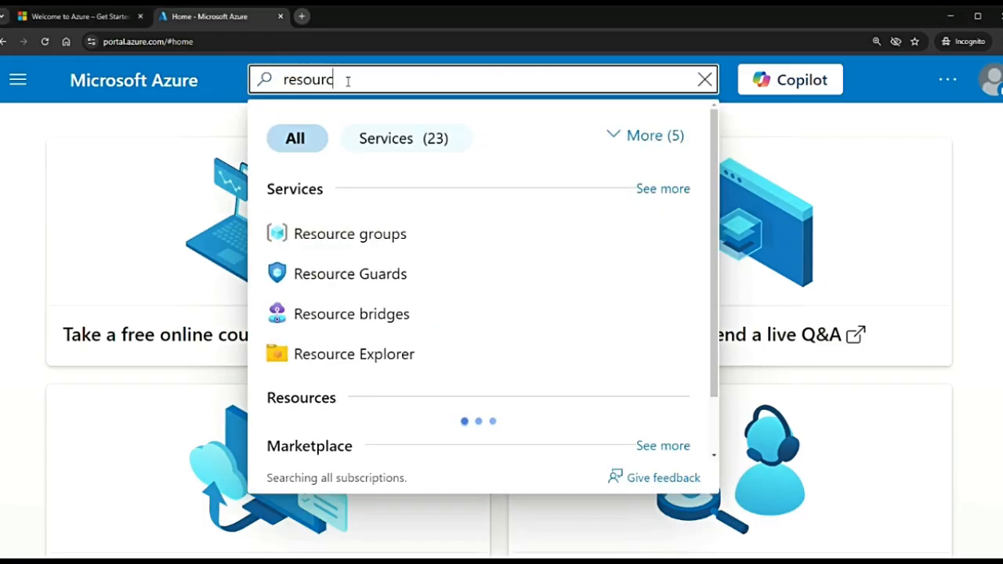
{"action": "left_click", "coordinate": [336, 242]}
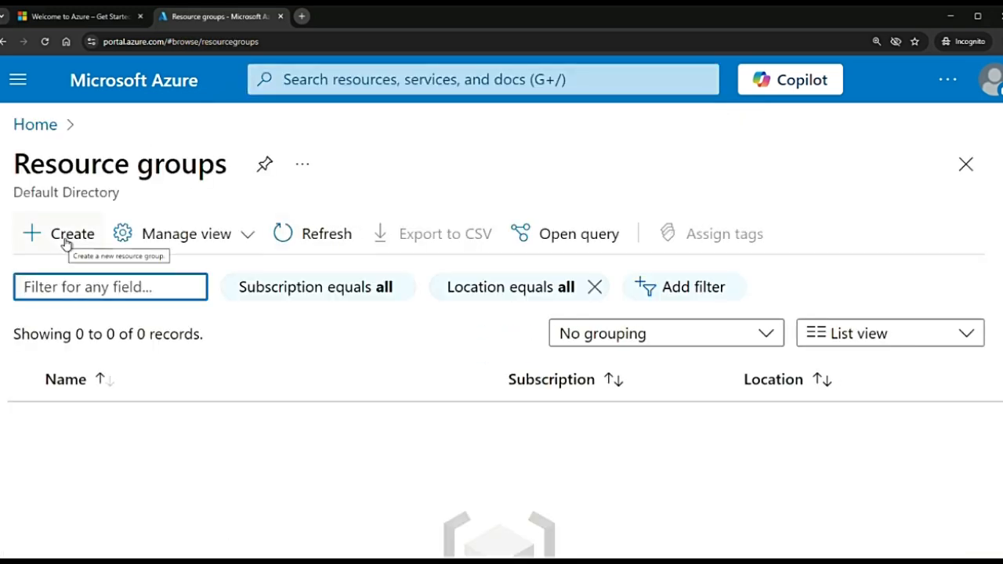
{"action": "left_click", "coordinate": [68, 238]}
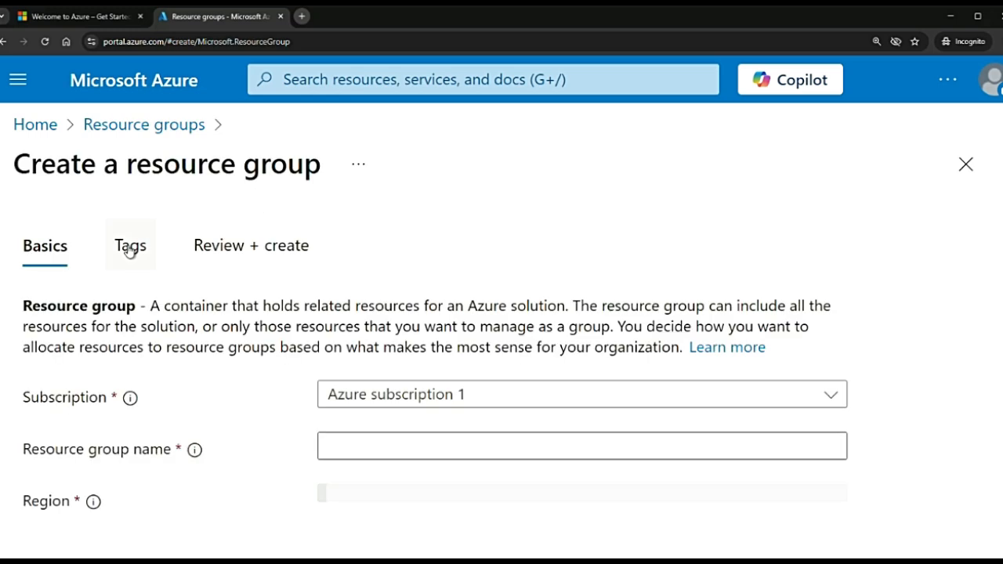
{"action": "left_click_drag", "start_coordinate": [23, 306], "coordinate": [292, 307]}
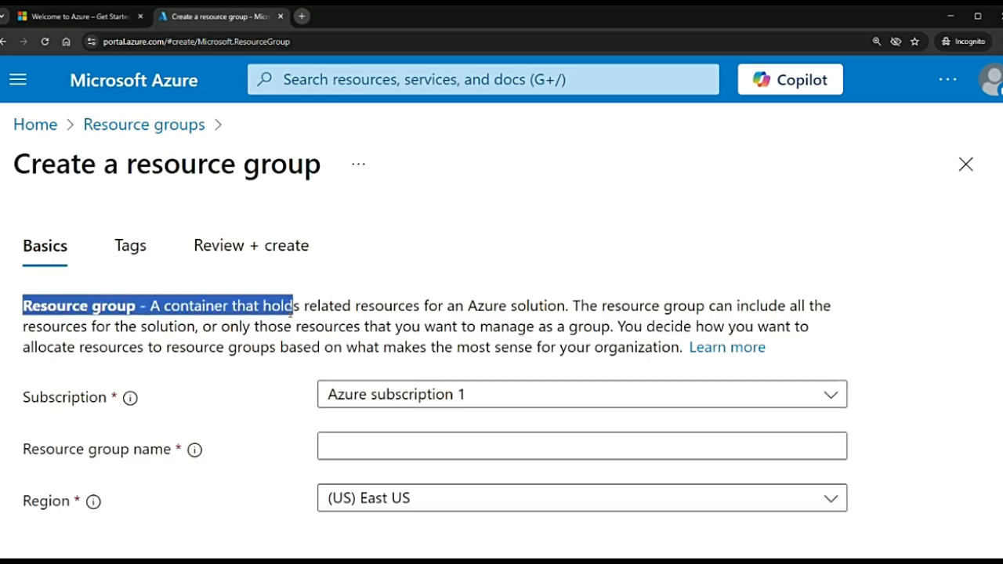
{"action": "left_click", "coordinate": [111, 319]}
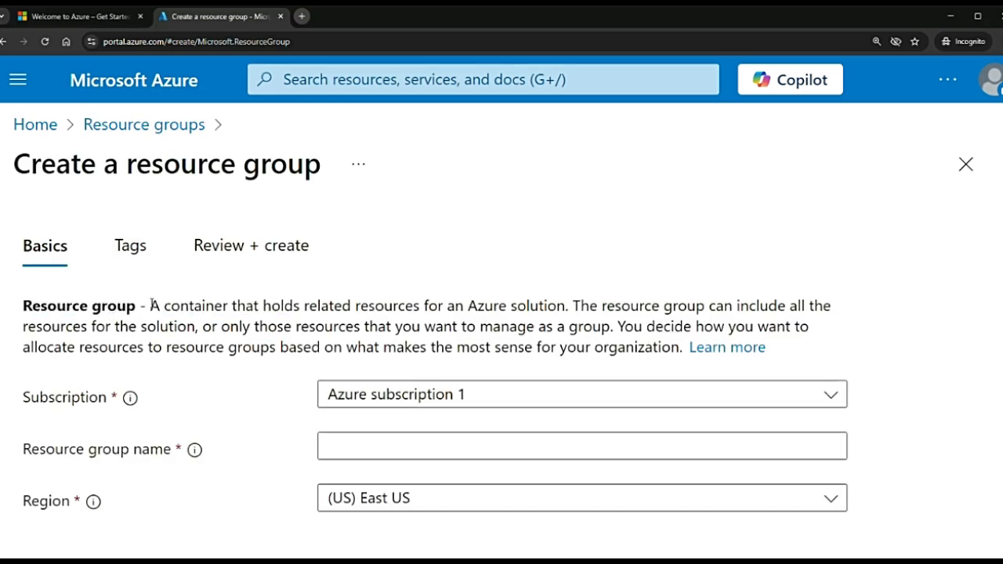
{"action": "left_click_drag", "start_coordinate": [151, 305], "coordinate": [576, 308]}
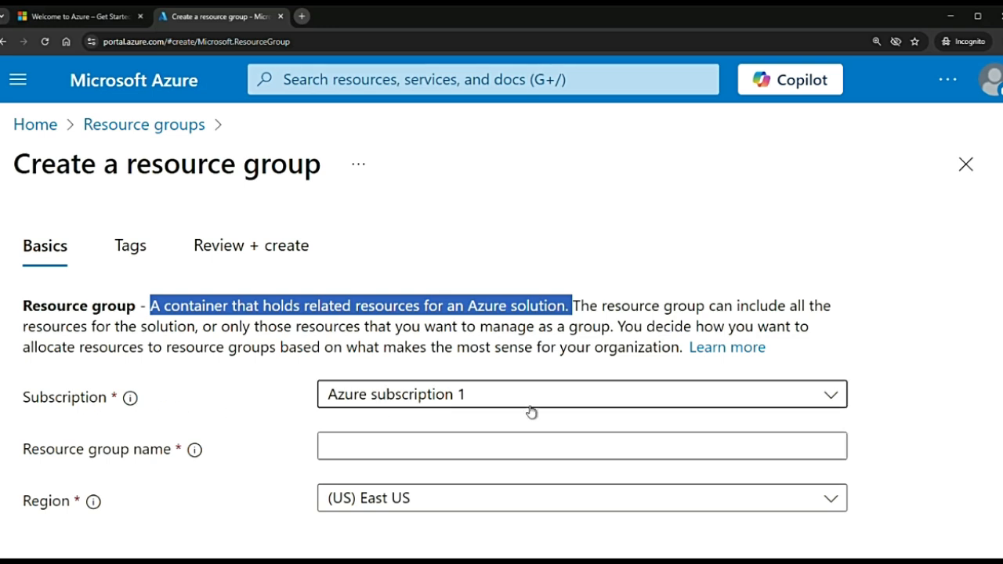
Choose Azure subscription 1 for the new resource group and name it Sentinel_RG
{"action": "left_click", "coordinate": [496, 399]}
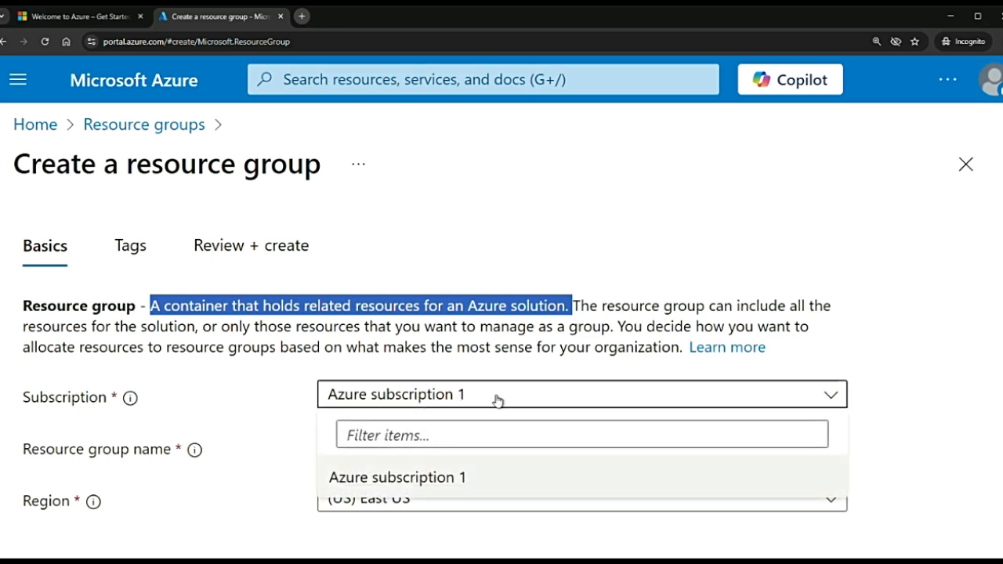
{"action": "scroll", "coordinate": [497, 403], "scroll_direction": "down", "scroll_amount": 1}
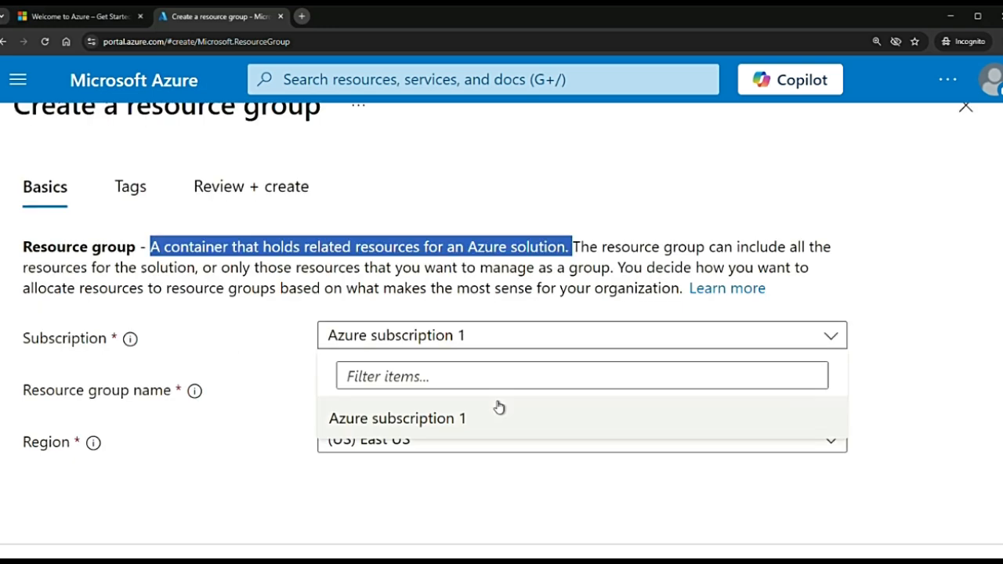
{"action": "left_click", "coordinate": [499, 406]}
{"action": "left_click", "coordinate": [358, 384]}
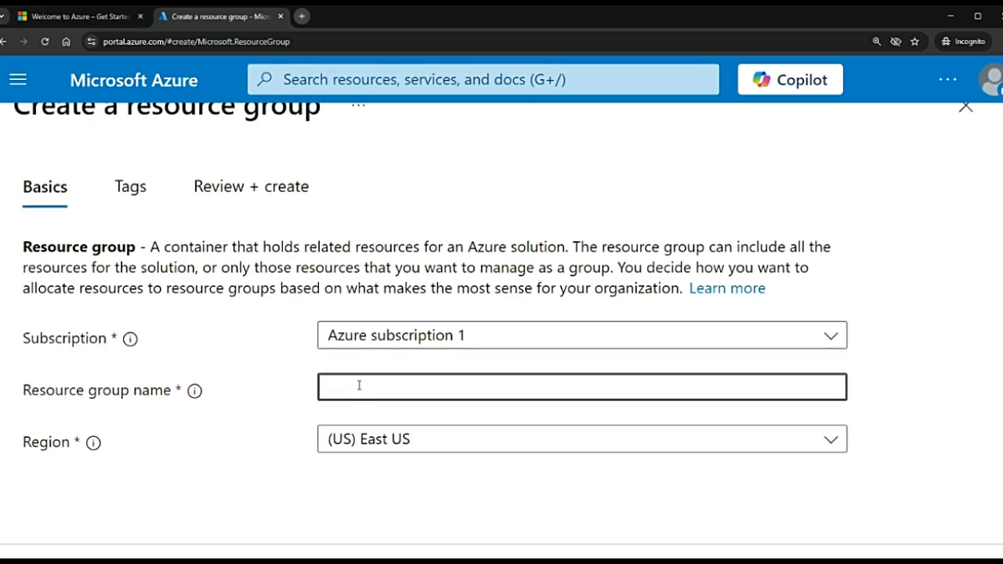
{"action": "type", "text": "Sentine"}
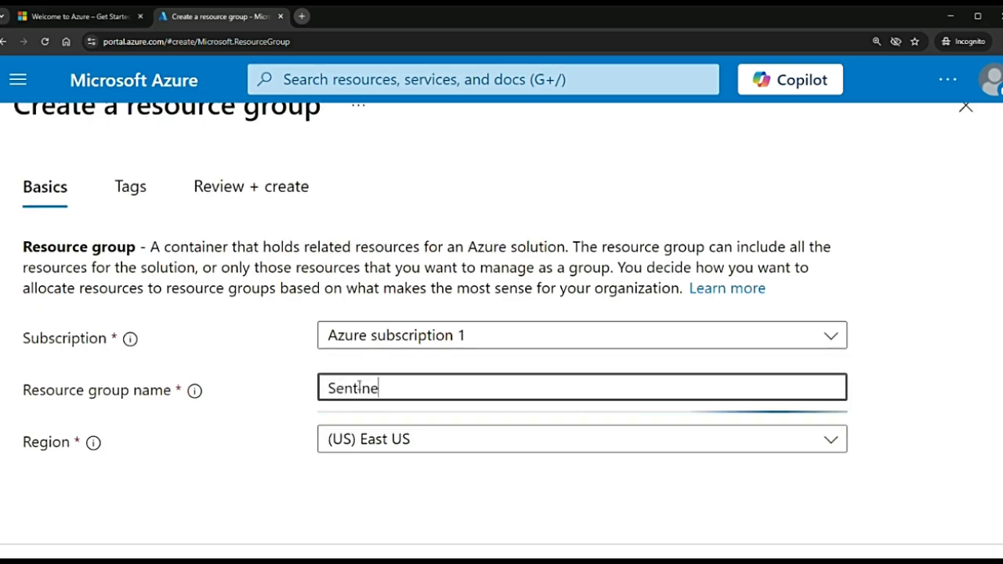
{"action": "type", "text": "l_RG"}
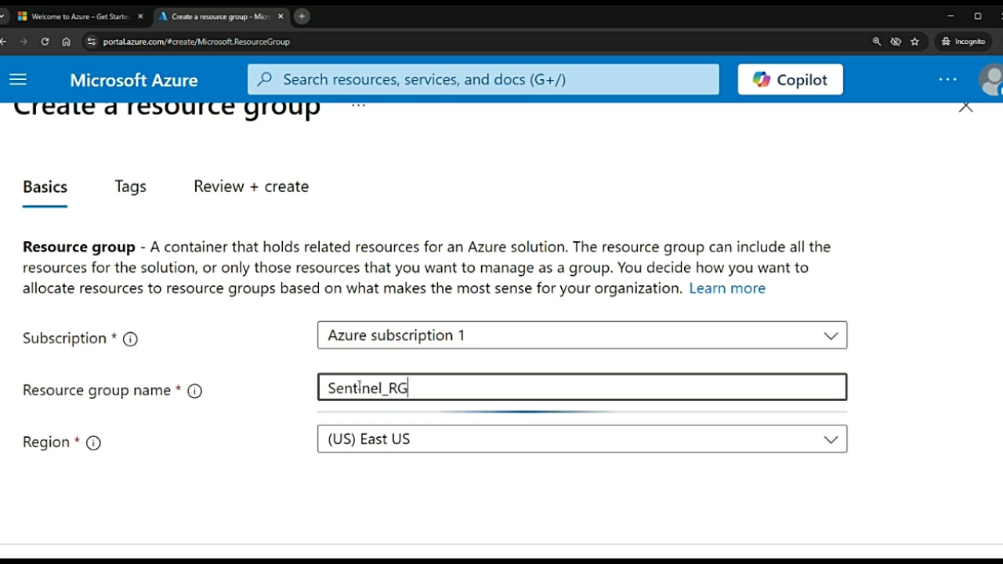
Look through the available regions, keep (US) East US for the resource group and proceed to its tag settings
{"action": "left_click", "coordinate": [453, 447]}
{"action": "scroll", "coordinate": [401, 339], "scroll_direction": "up", "scroll_amount": 2}
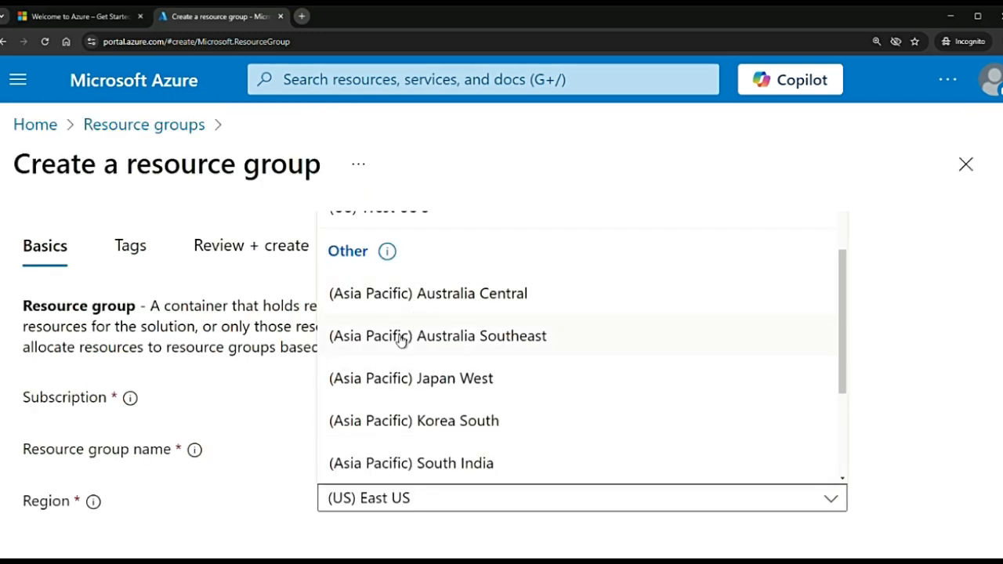
{"action": "scroll", "coordinate": [409, 420], "scroll_direction": "up", "scroll_amount": 3}
{"action": "scroll", "coordinate": [409, 420], "scroll_direction": "down", "scroll_amount": 2}
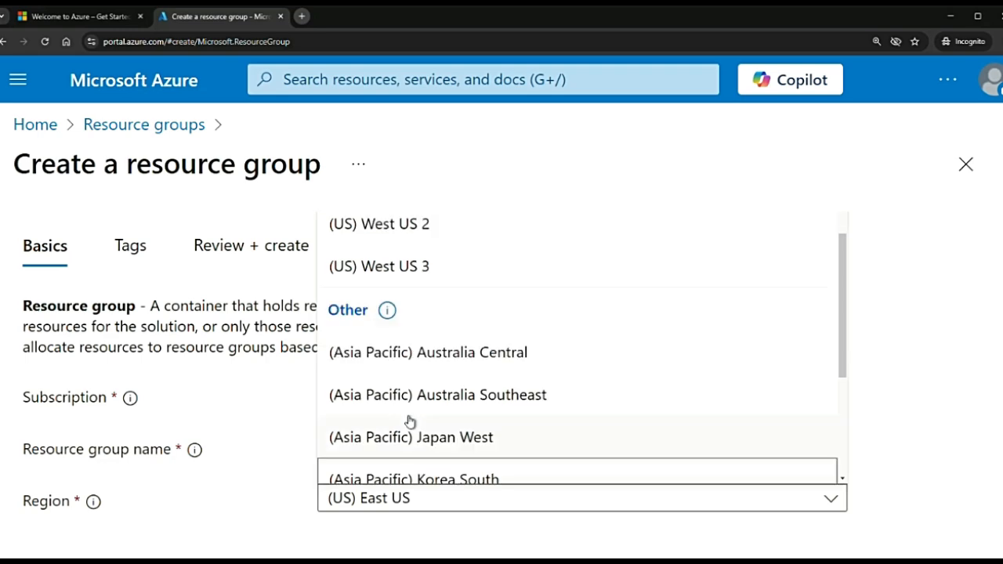
{"action": "left_click", "coordinate": [363, 506]}
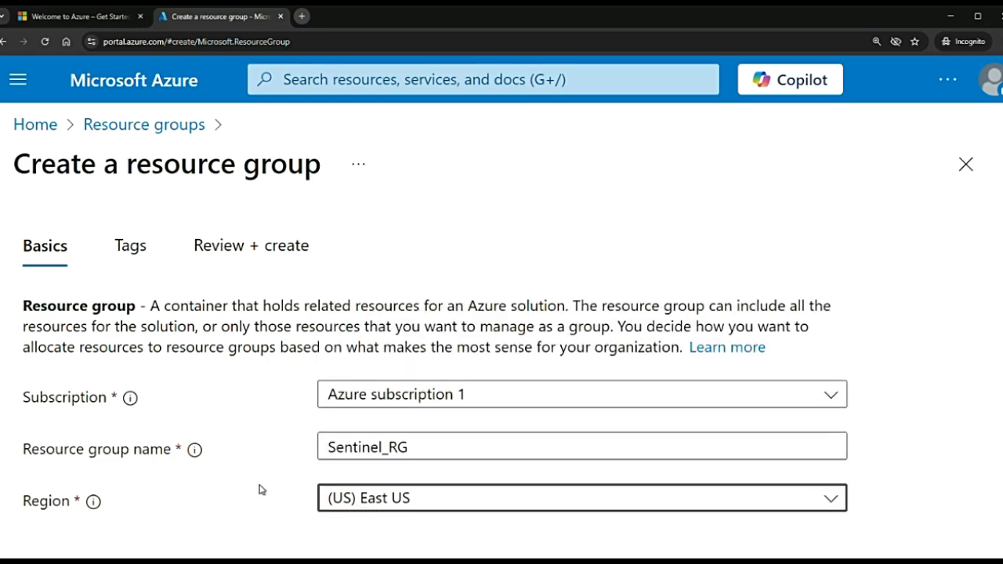
{"action": "scroll", "coordinate": [562, 502], "scroll_direction": "down", "scroll_amount": 2}
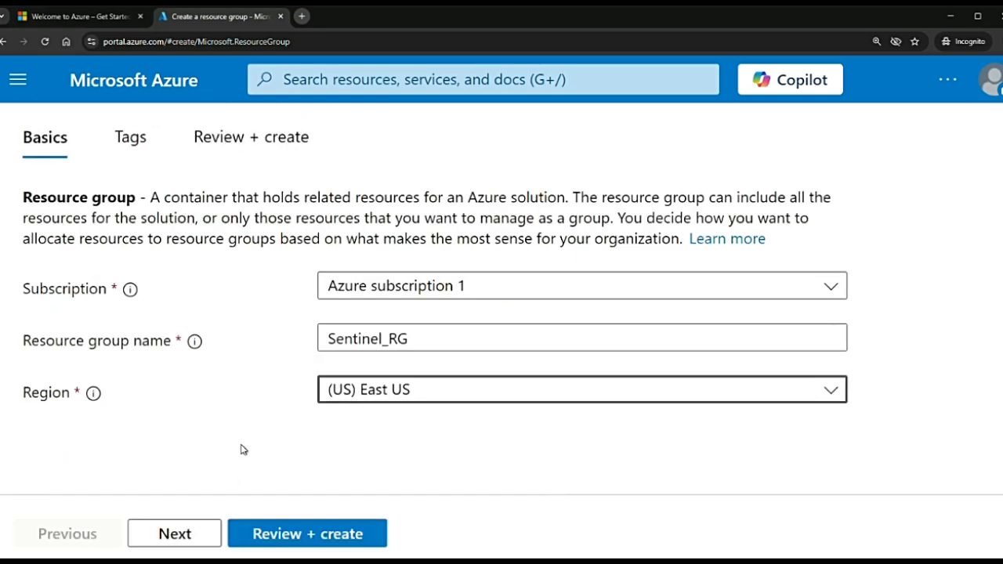
{"action": "left_click", "coordinate": [180, 540]}
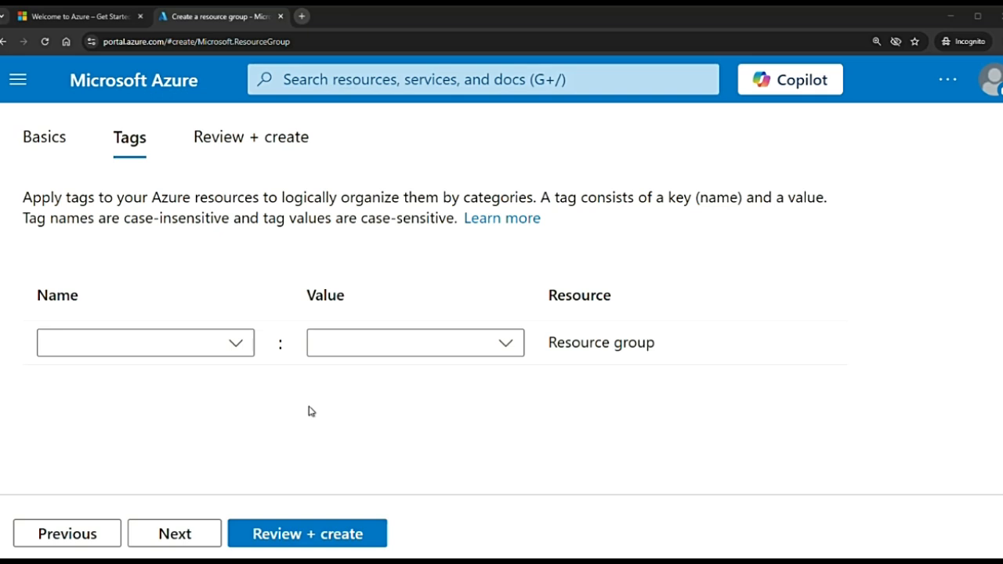
Add a resource group tag named cost centre with the value 01
{"action": "left_click", "coordinate": [86, 348]}
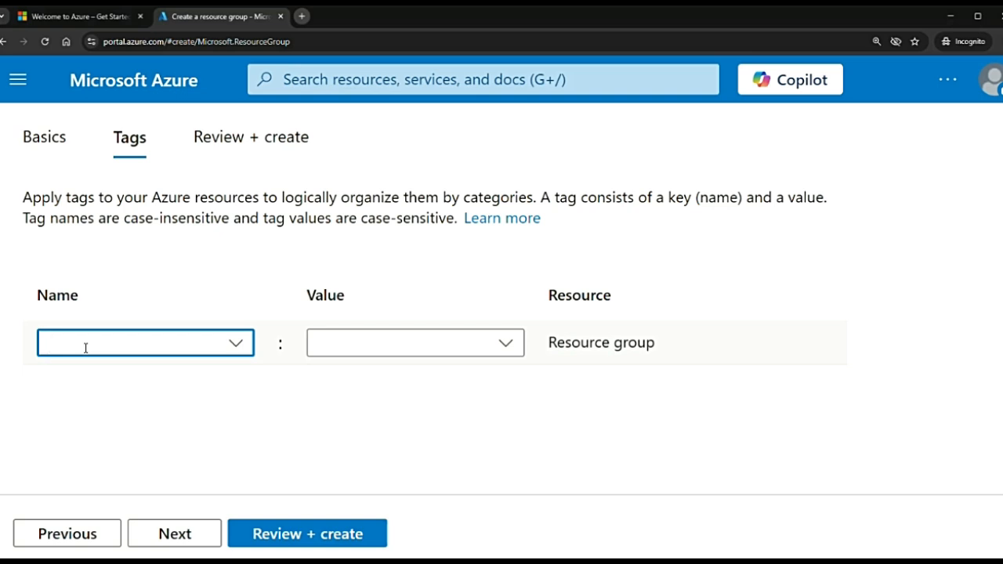
{"action": "type", "text": "c"}
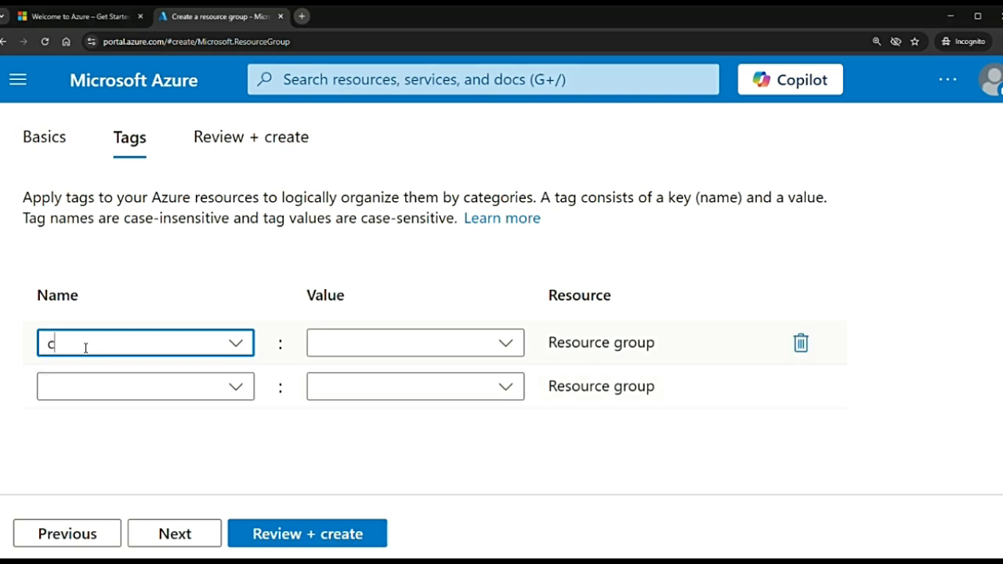
{"action": "type", "text": "ost centre"}
{"action": "left_click", "coordinate": [340, 347]}
{"action": "type", "text": "01"}
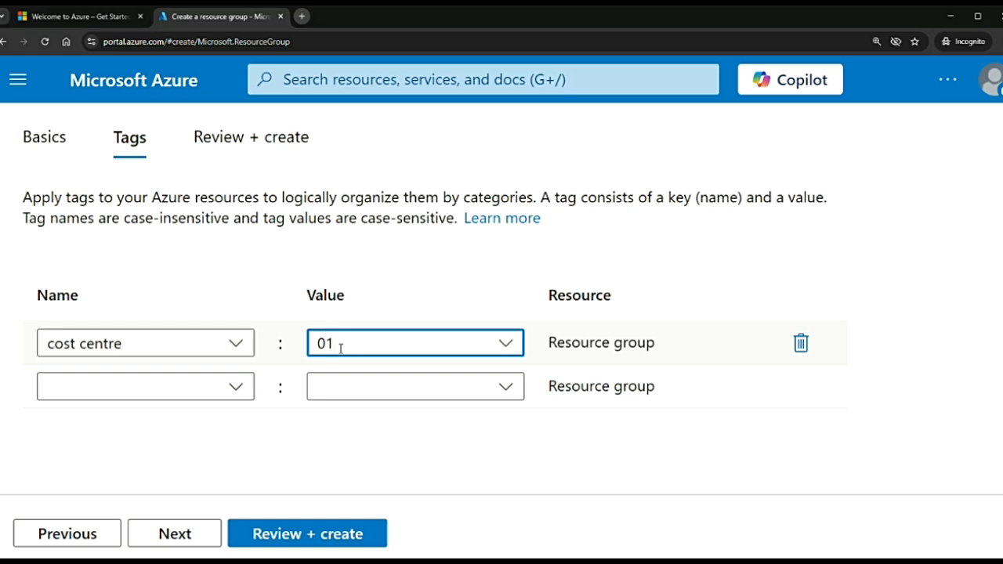
Add a second resource group tag named tech owner with the owner's first name as its value
{"action": "left_click", "coordinate": [143, 392]}
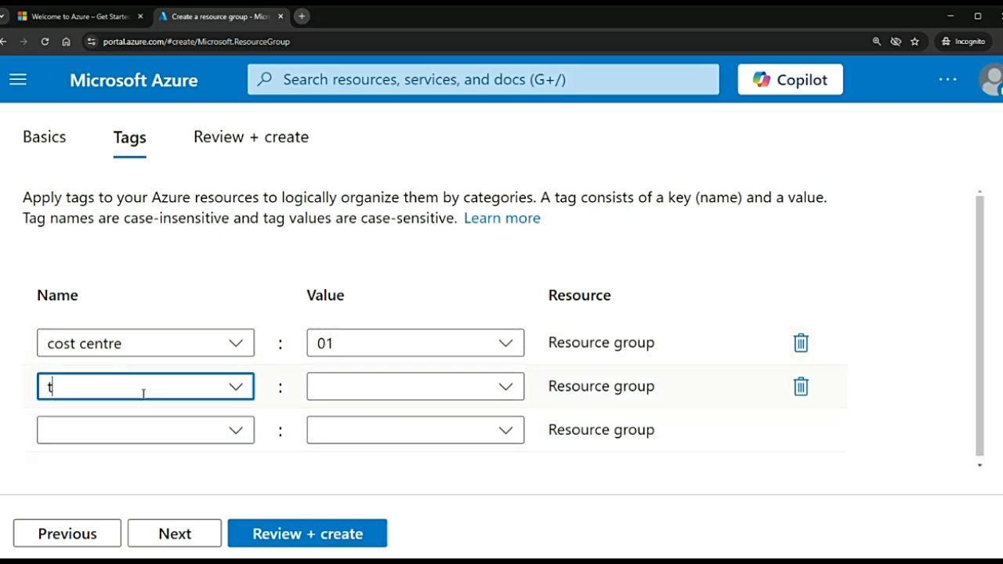
{"action": "type", "text": "tech owner"}
{"action": "left_click", "coordinate": [360, 390]}
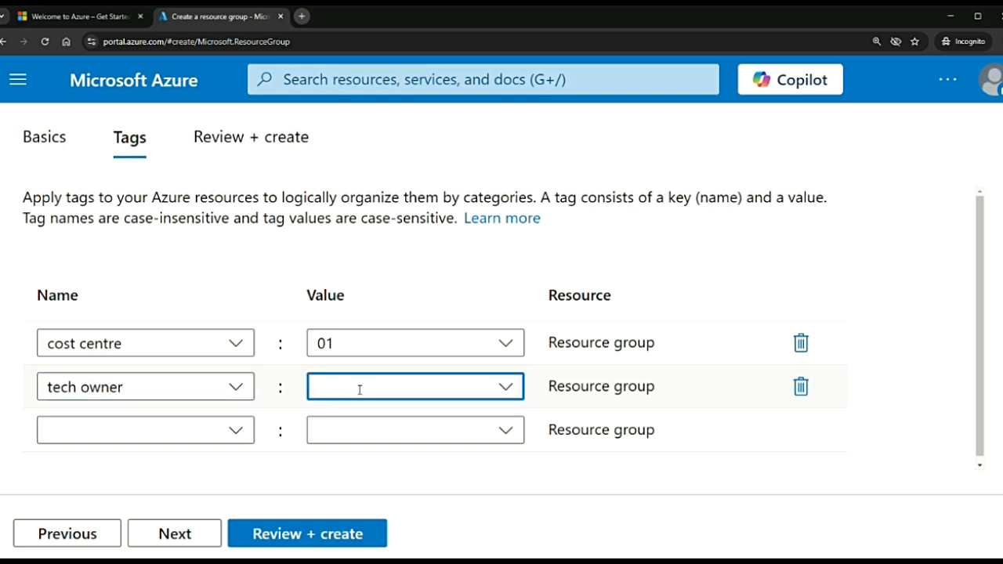
{"action": "type", "text": "John"}
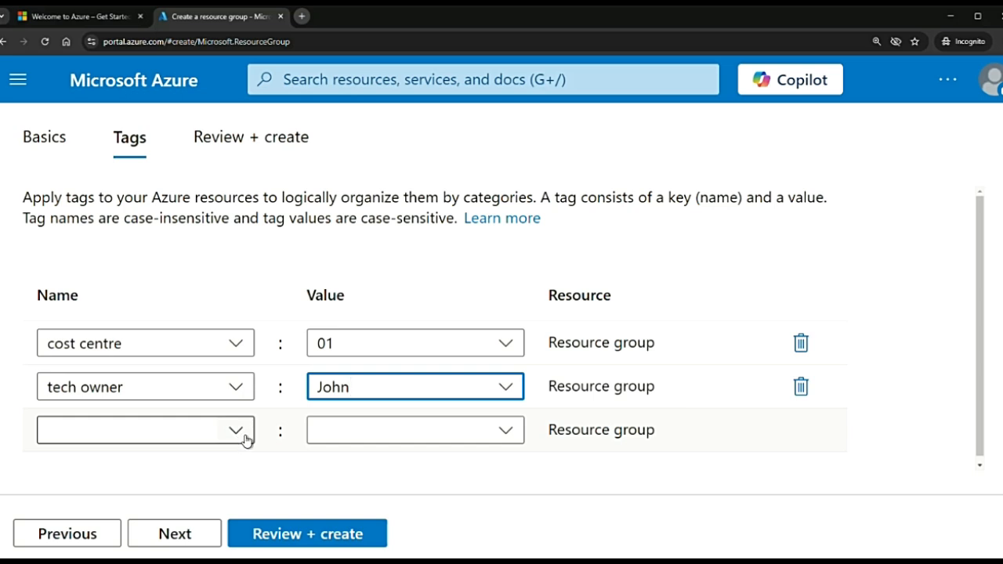
Remove the tech owner and cost centre tags from the resource group
{"action": "left_click", "coordinate": [801, 386]}
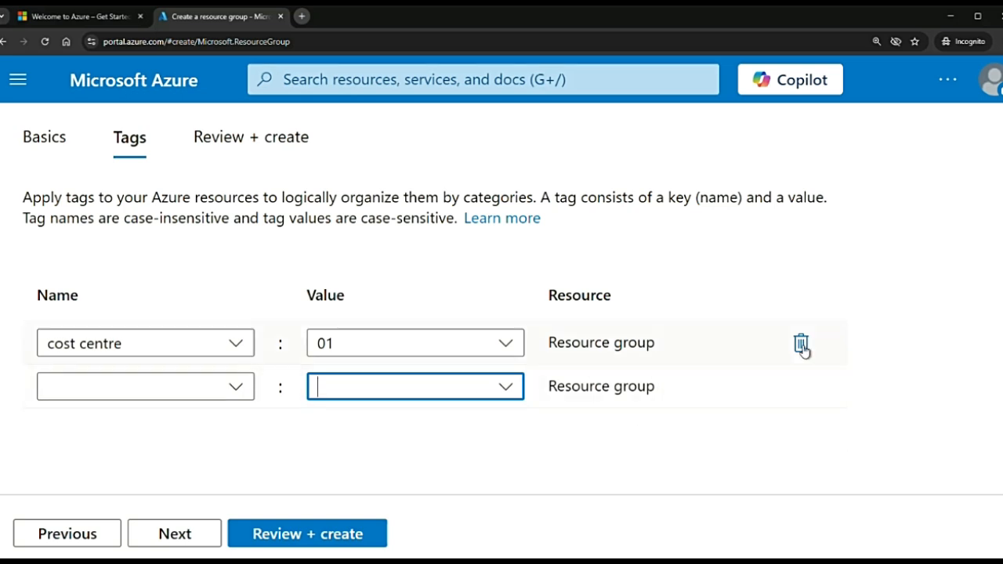
{"action": "left_click", "coordinate": [800, 343]}
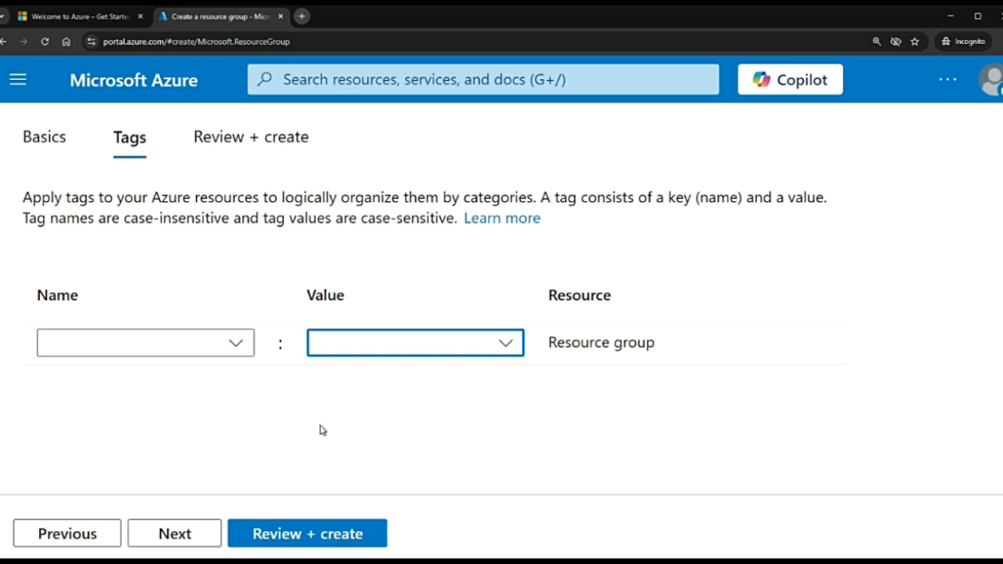
Review and create the Sentinel_RG resource group without tags and open its overview
{"action": "left_click", "coordinate": [176, 537]}
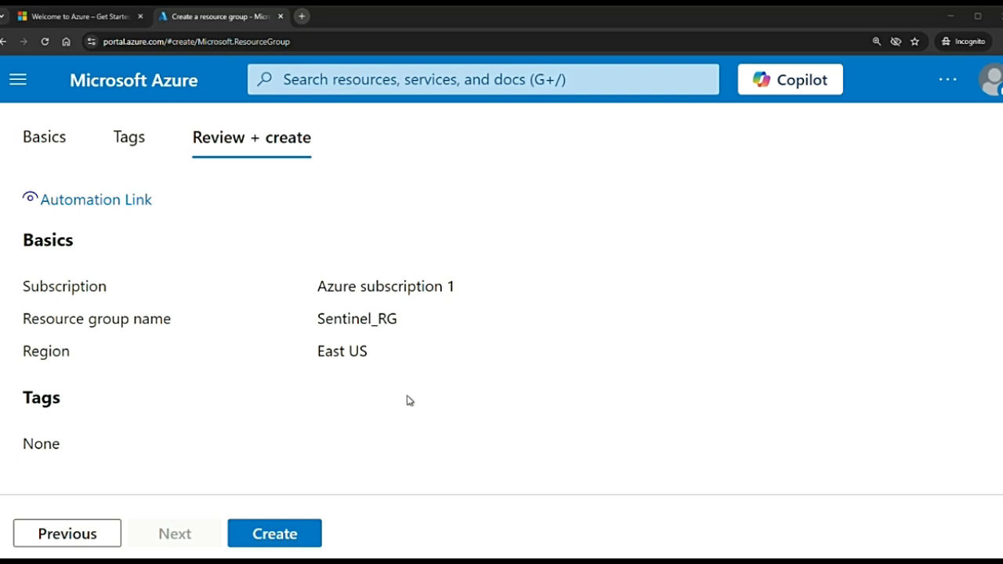
{"action": "left_click", "coordinate": [276, 537]}
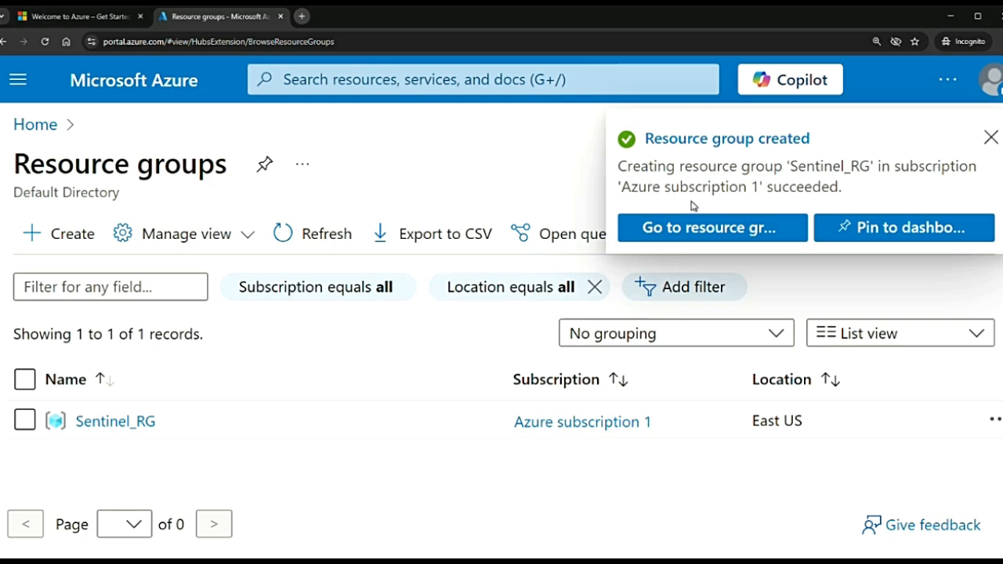
{"action": "left_click", "coordinate": [117, 427]}
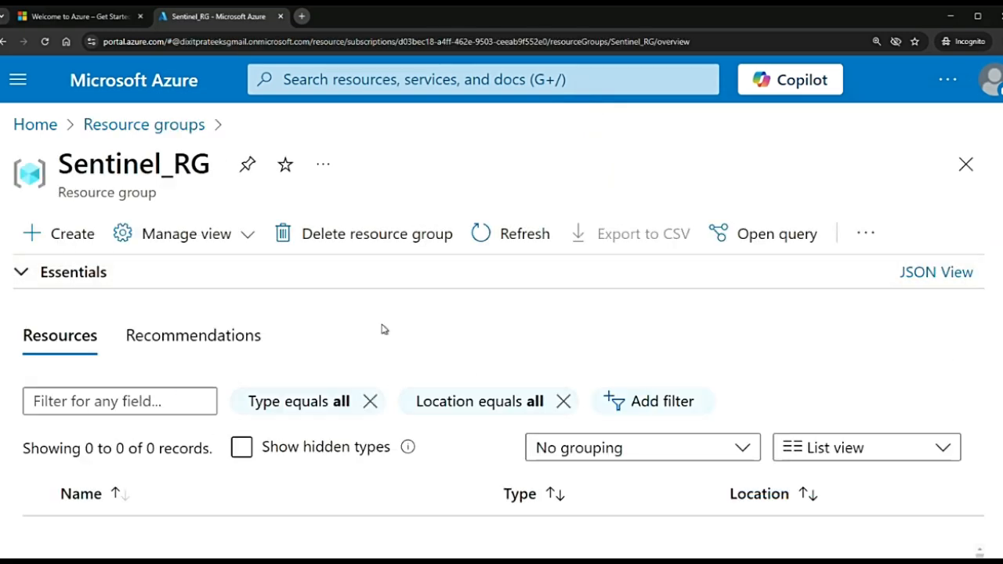
{"action": "scroll", "coordinate": [382, 329], "scroll_direction": "down", "scroll_amount": 1}
{"action": "scroll", "coordinate": [383, 329], "scroll_direction": "up", "scroll_amount": 1}
{"action": "key", "text": "ctrl+minus"}
{"action": "key", "text": "ctrl+minus"}
{"action": "key", "text": "ctrl+minus"}
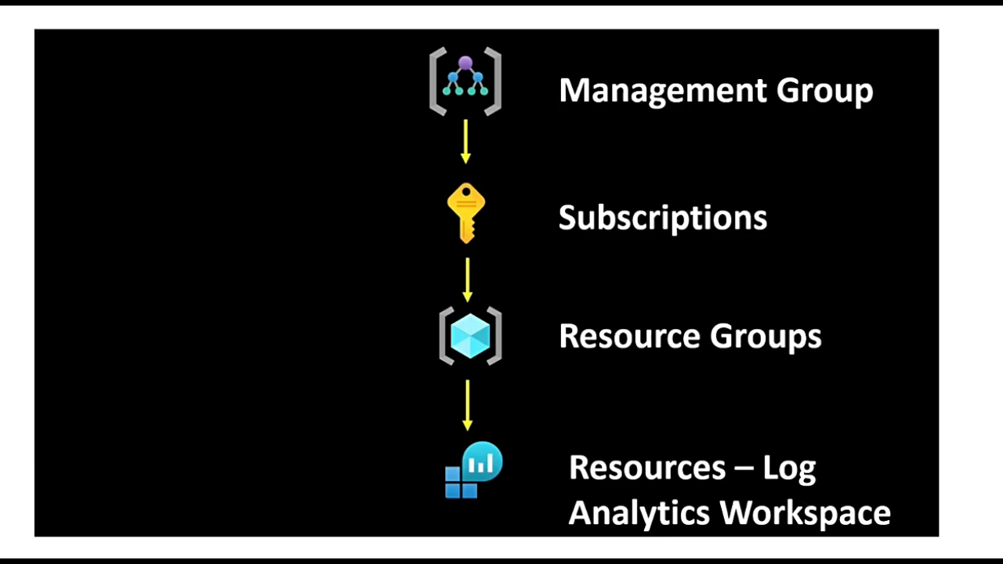
Search the portal for "log ana" and open the Log Analytics workspaces service
{"action": "left_click", "coordinate": [329, 74]}
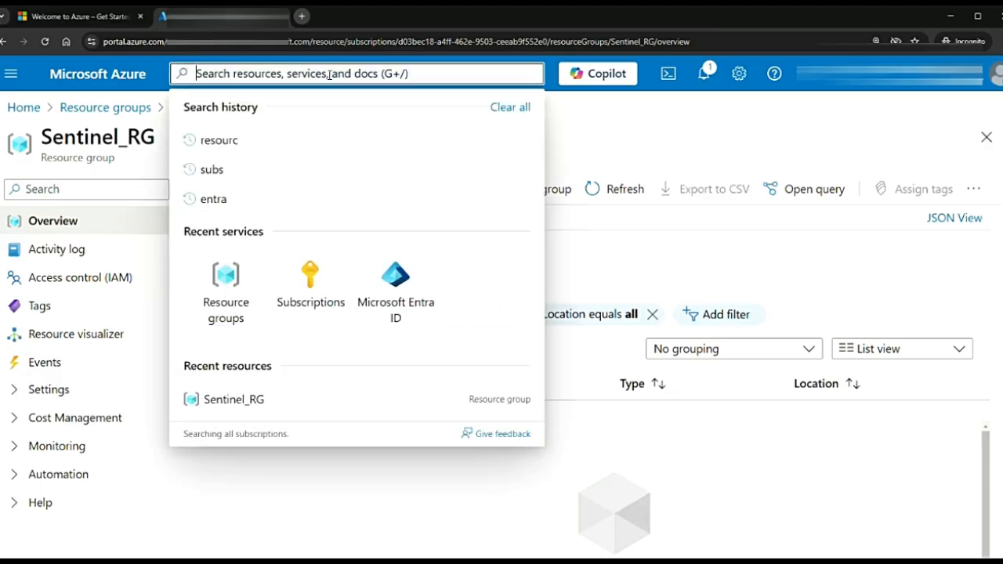
{"action": "type", "text": "log ana"}
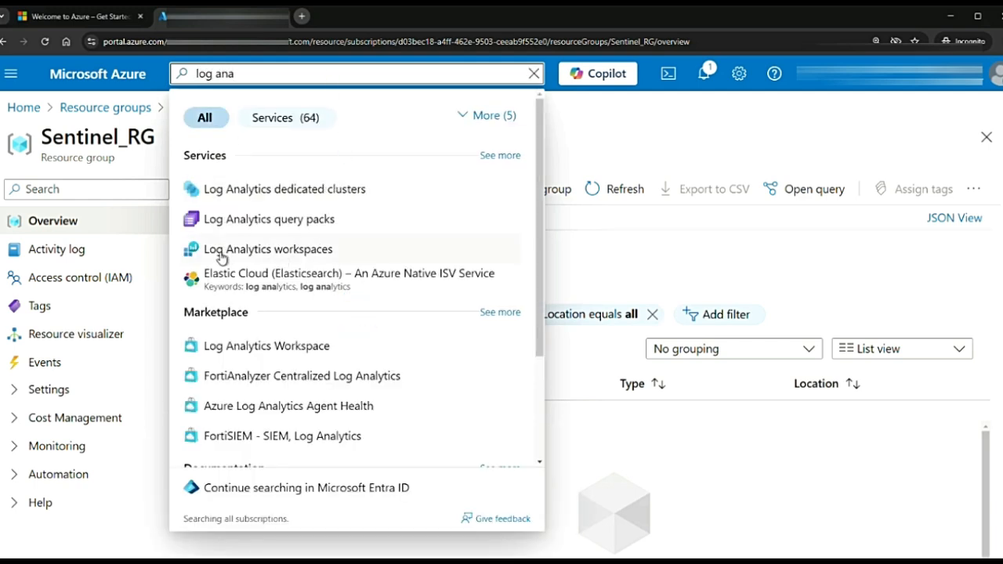
{"action": "left_click", "coordinate": [261, 253]}
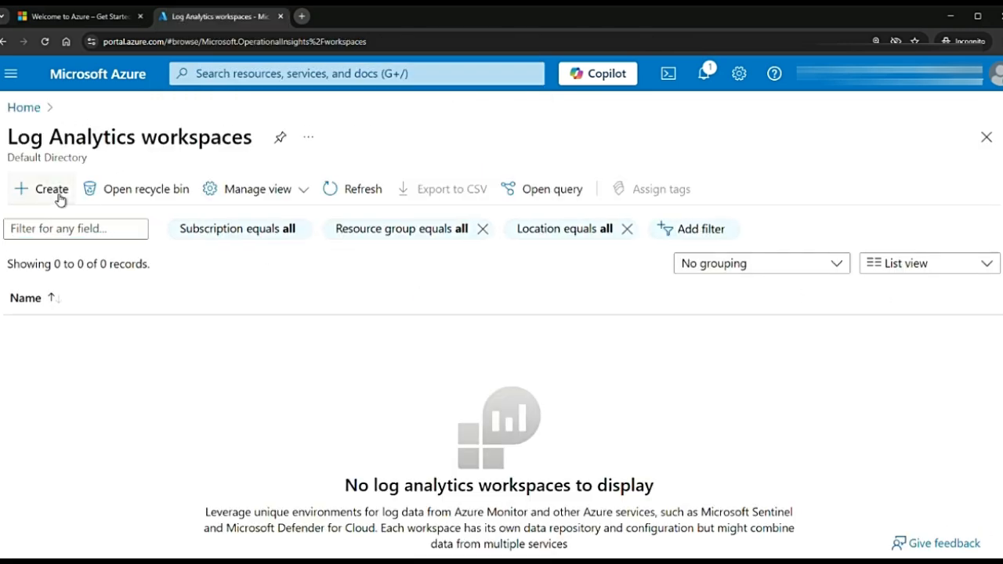
Start creating a Log Analytics workspace under Azure subscription 1 and assign it to the Sentinel_RG resource group
{"action": "left_click", "coordinate": [52, 191]}
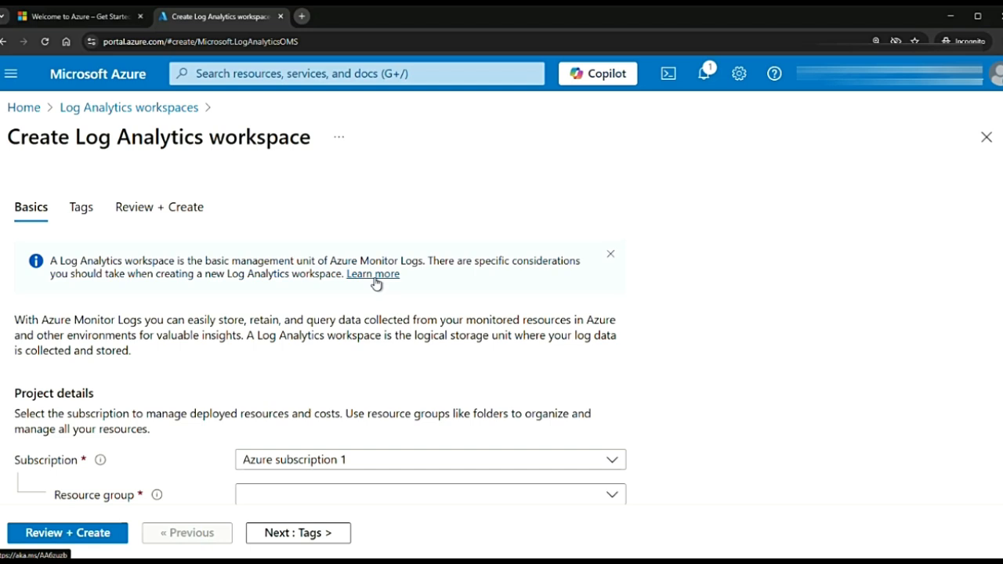
{"action": "scroll", "coordinate": [462, 310], "scroll_direction": "down", "scroll_amount": 2}
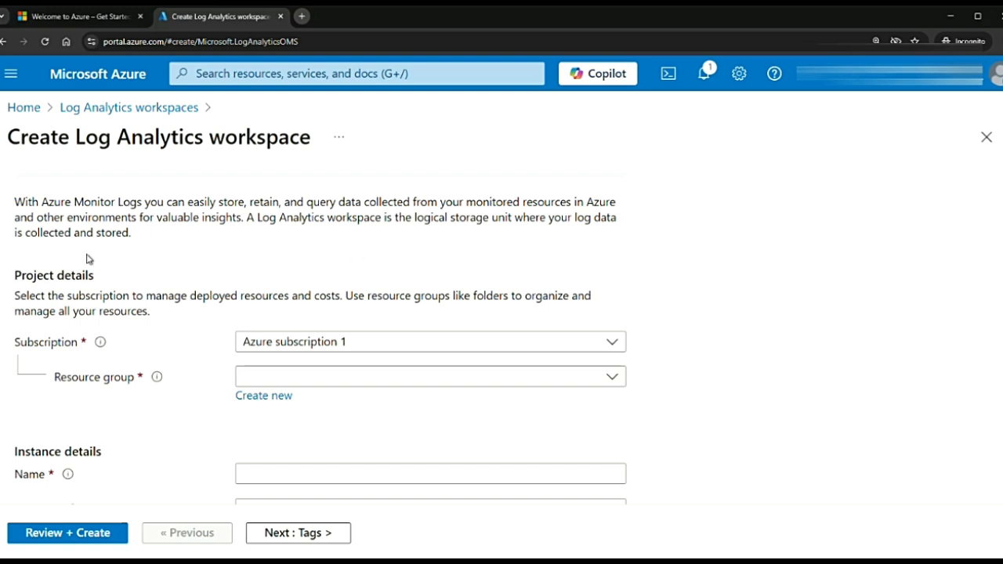
{"action": "scroll", "coordinate": [172, 321], "scroll_direction": "down", "scroll_amount": 1}
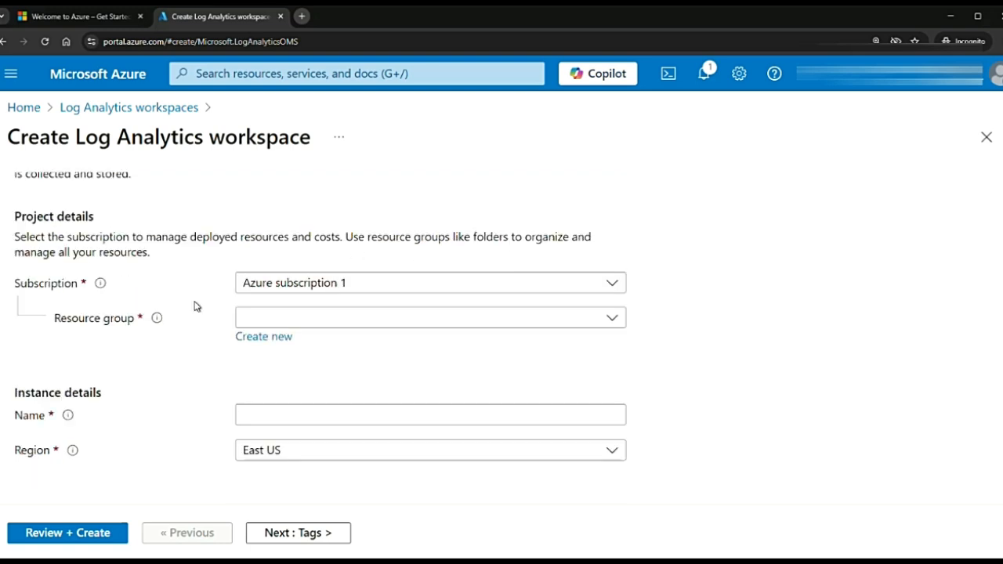
{"action": "left_click", "coordinate": [328, 319]}
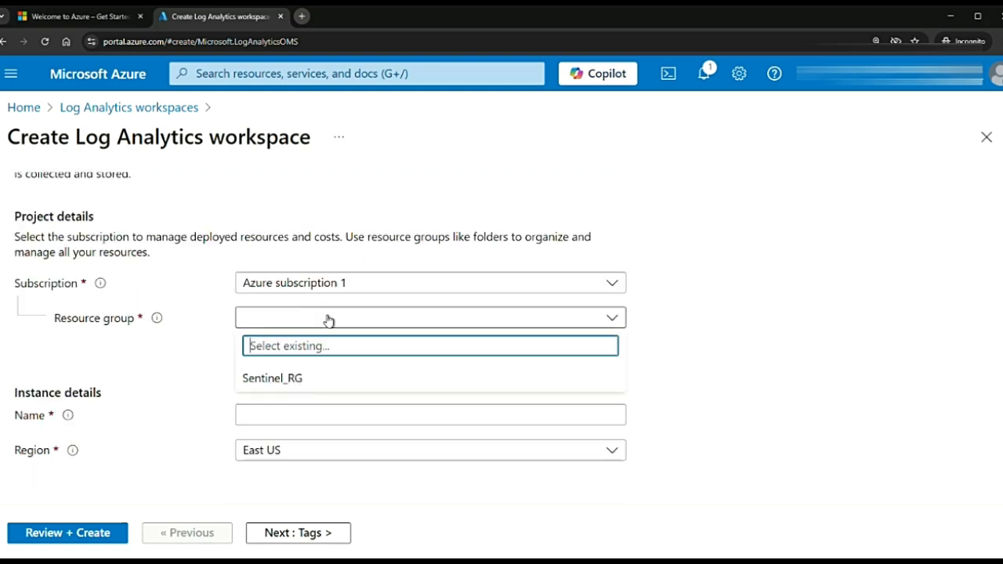
{"action": "left_click", "coordinate": [278, 383]}
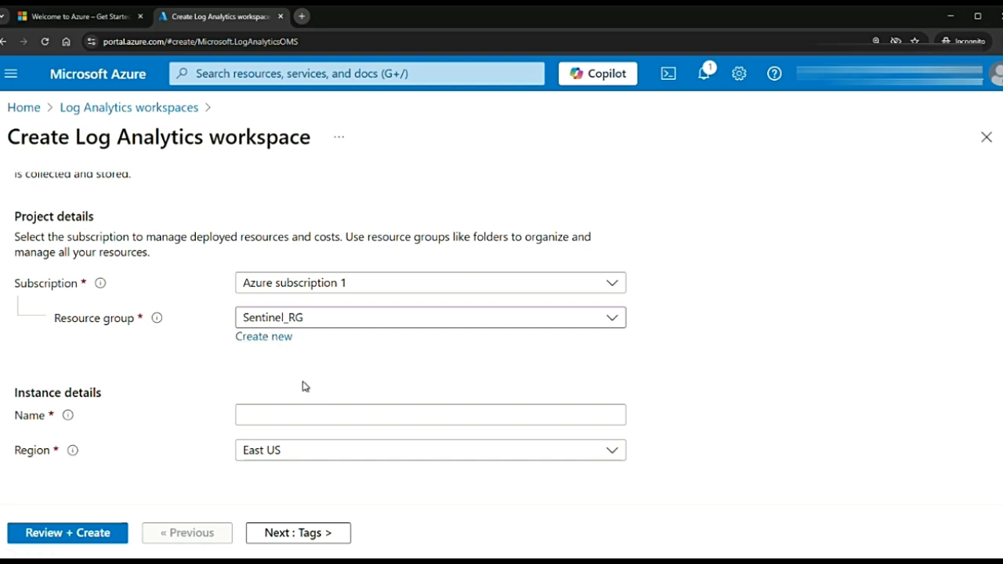
Name the workspace SentinelWorkspace and proceed to the final review without adding any tags
{"action": "left_click", "coordinate": [304, 416]}
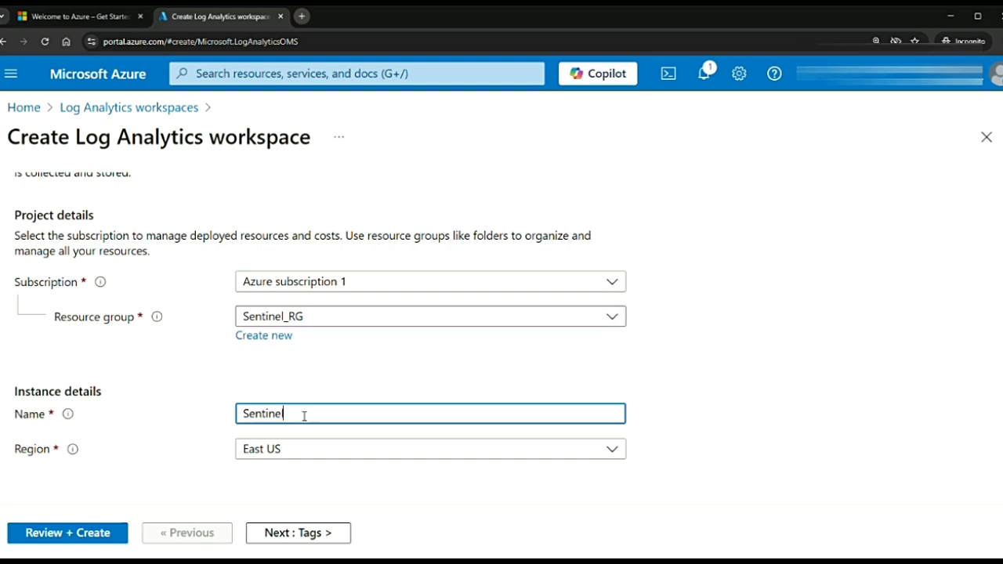
{"action": "type", "text": "SentinelWorkspace"}
{"action": "left_click", "coordinate": [299, 532]}
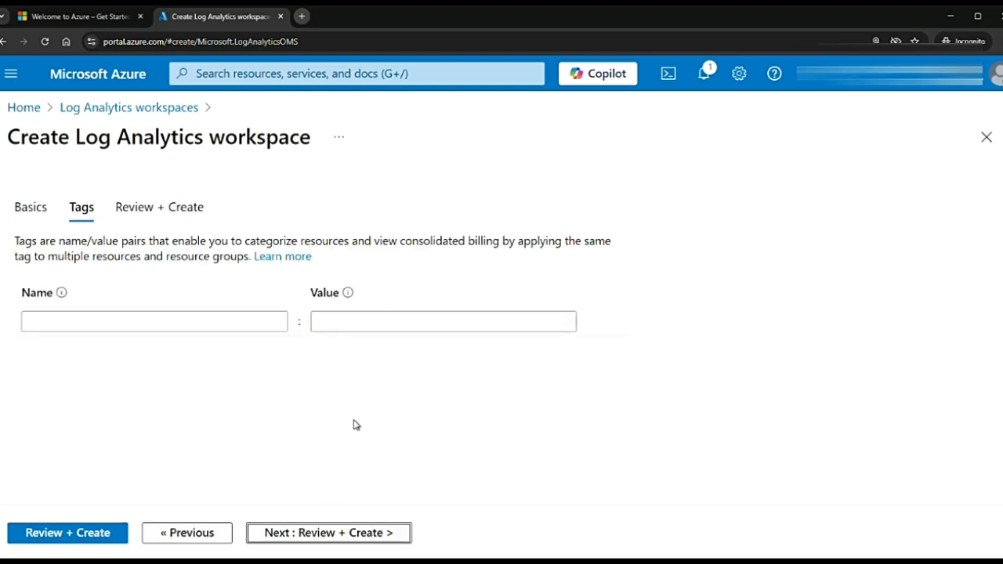
{"action": "left_click", "coordinate": [311, 539]}
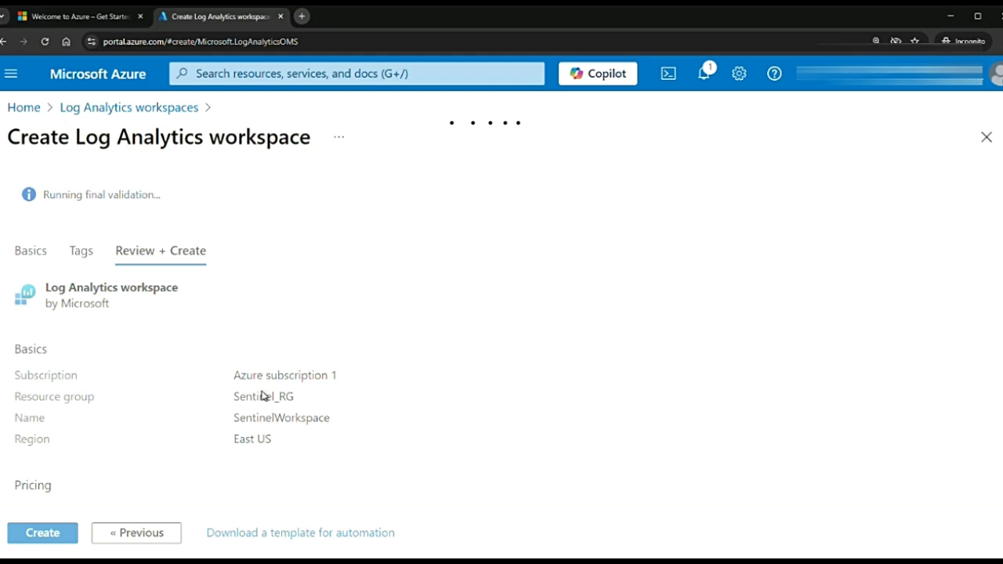
Review the workspace's validation, basic settings and pricing tier, and create the workspace
{"action": "left_click_drag", "start_coordinate": [46, 197], "coordinate": [164, 201]}
{"action": "scroll", "coordinate": [210, 372], "scroll_direction": "down", "scroll_amount": 1}
{"action": "scroll", "coordinate": [210, 372], "scroll_direction": "down", "scroll_amount": 1}
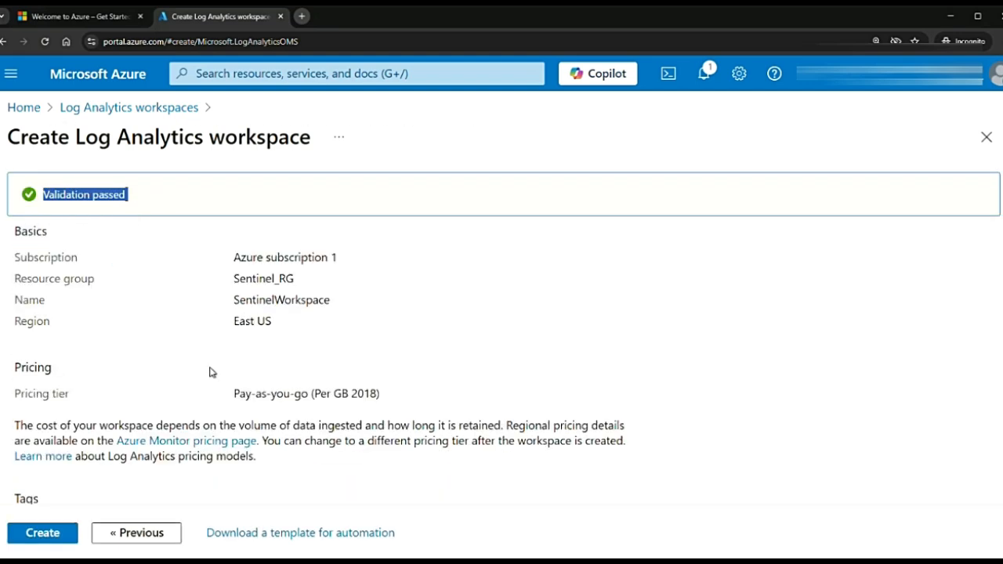
{"action": "scroll", "coordinate": [210, 372], "scroll_direction": "down", "scroll_amount": 1}
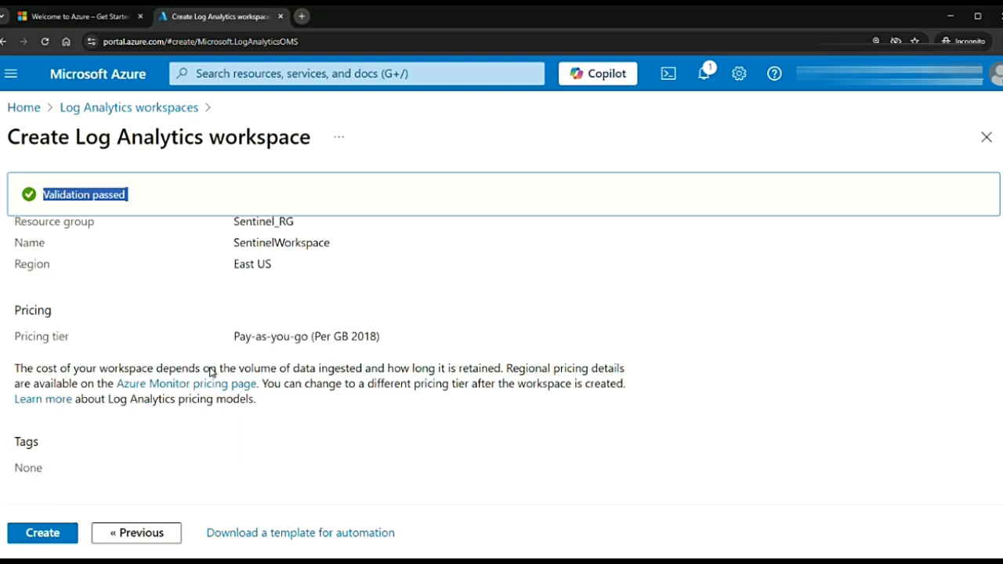
{"action": "left_click", "coordinate": [45, 536]}
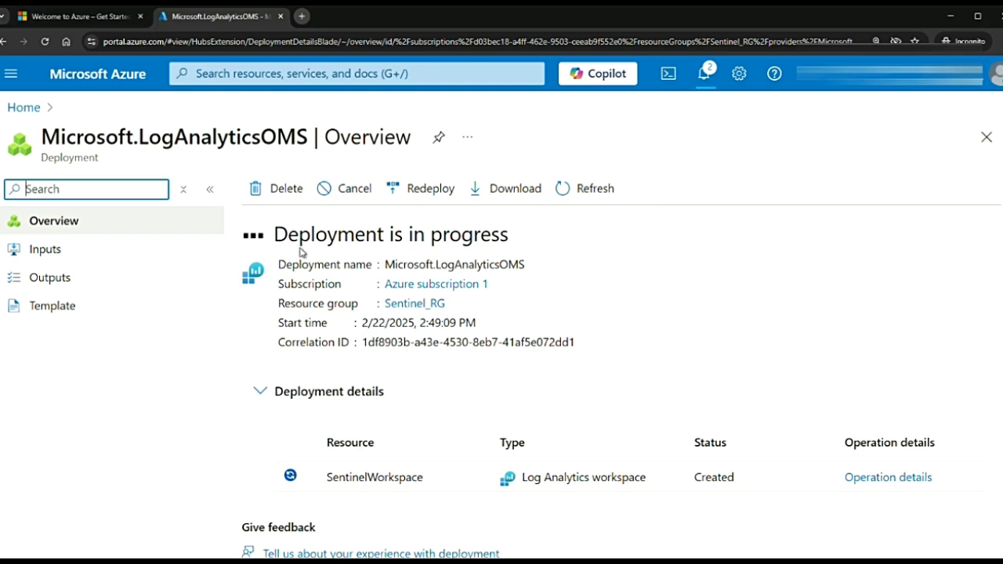
Check the deployment status and notifications, and open the deployed SentinelWorkspace resource
{"action": "left_click_drag", "start_coordinate": [273, 234], "coordinate": [531, 233]}
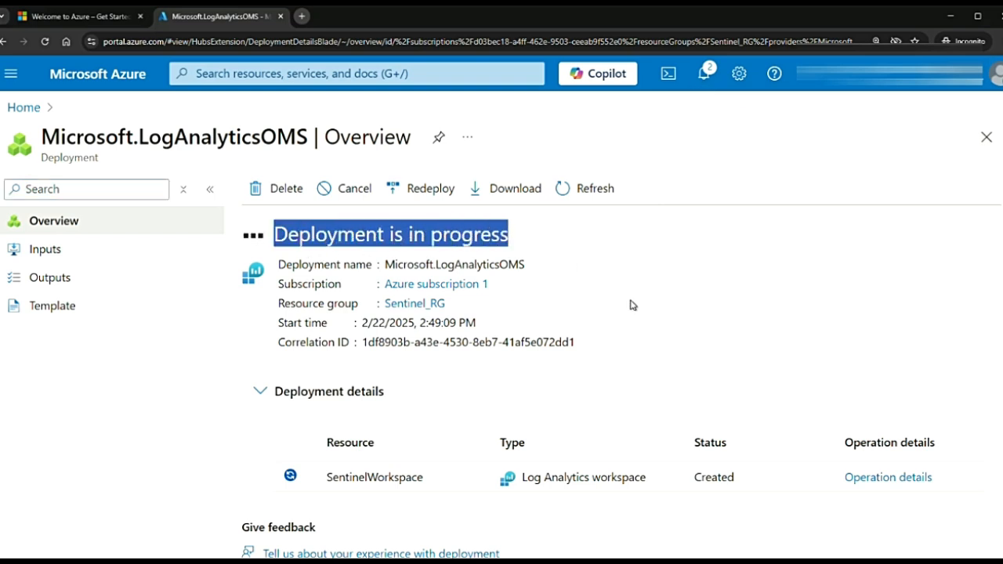
{"action": "left_click", "coordinate": [704, 79]}
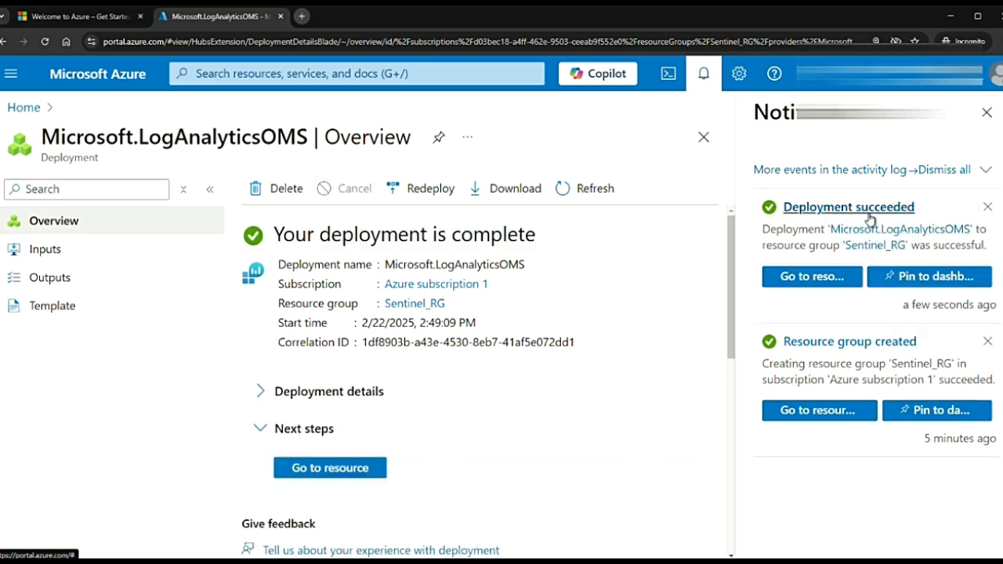
{"action": "left_click", "coordinate": [986, 112]}
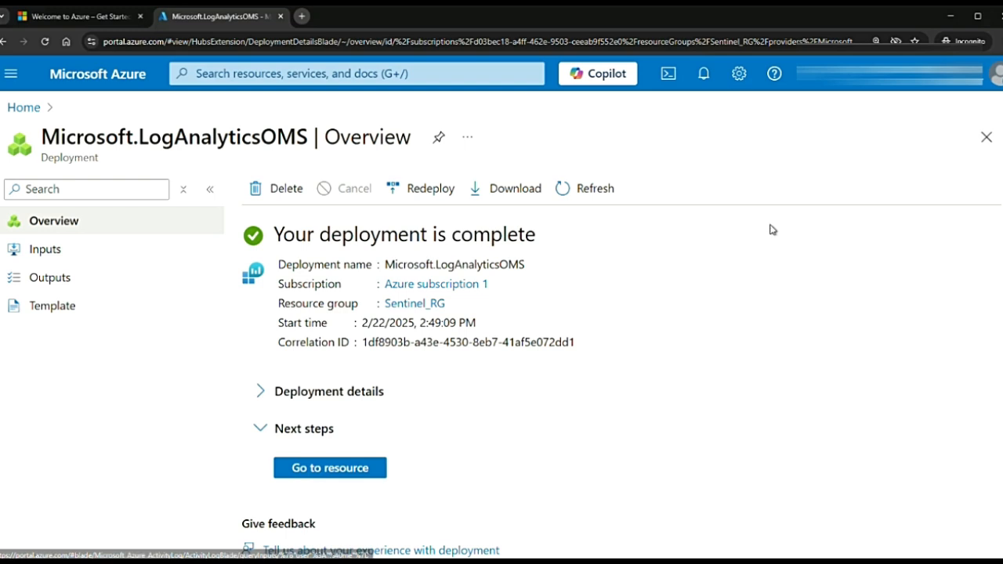
{"action": "left_click", "coordinate": [321, 470]}
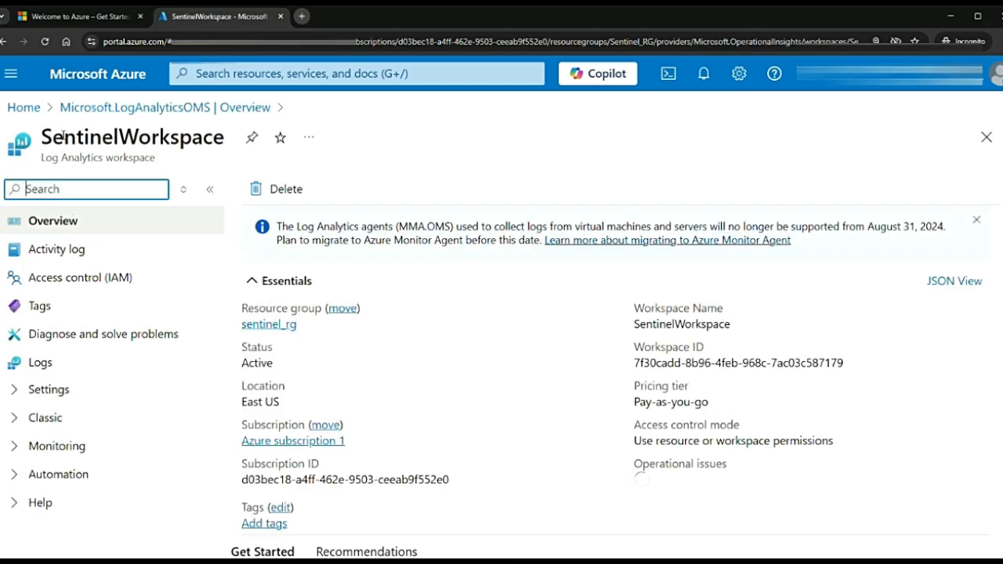
{"action": "left_click_drag", "start_coordinate": [40, 147], "coordinate": [238, 154]}
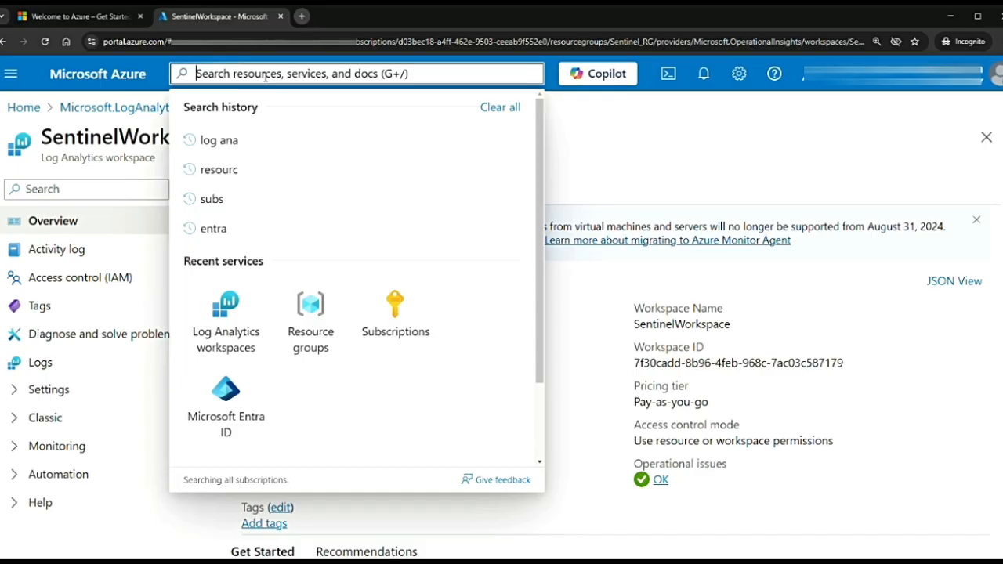
Search the portal for "sentine" and open the Microsoft Sentinel service
{"action": "type", "text": "se"}
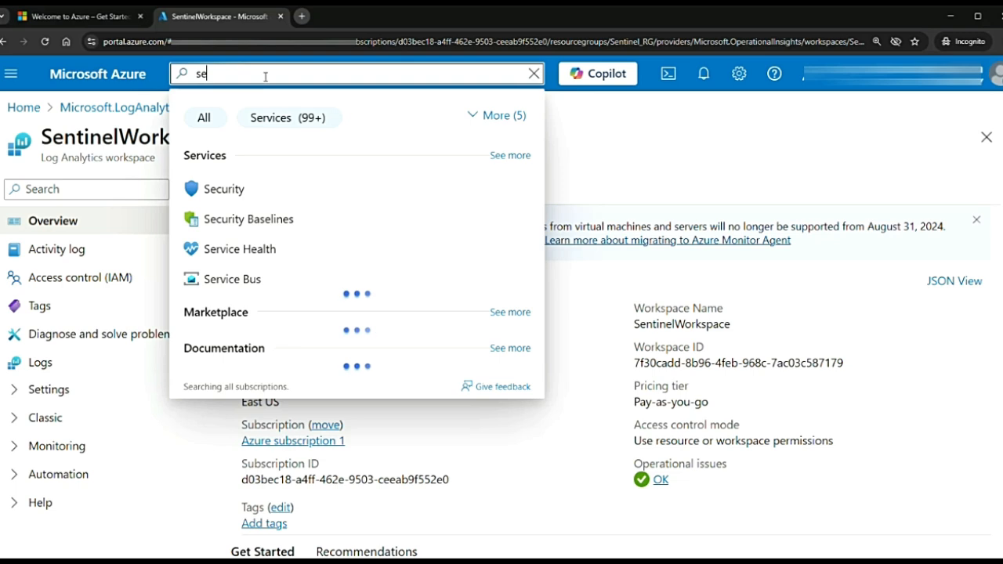
{"action": "type", "text": "ntine"}
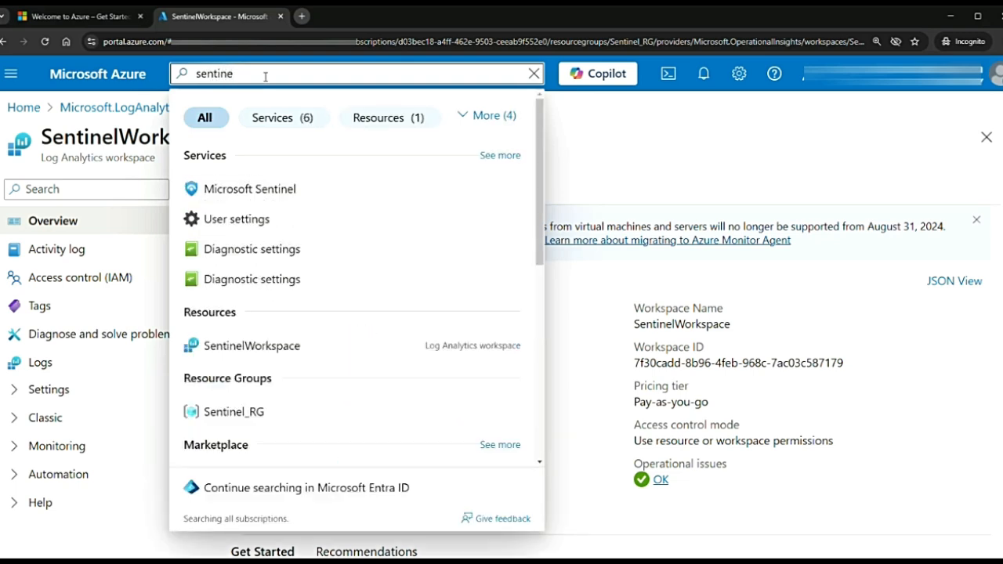
{"action": "left_click", "coordinate": [233, 196]}
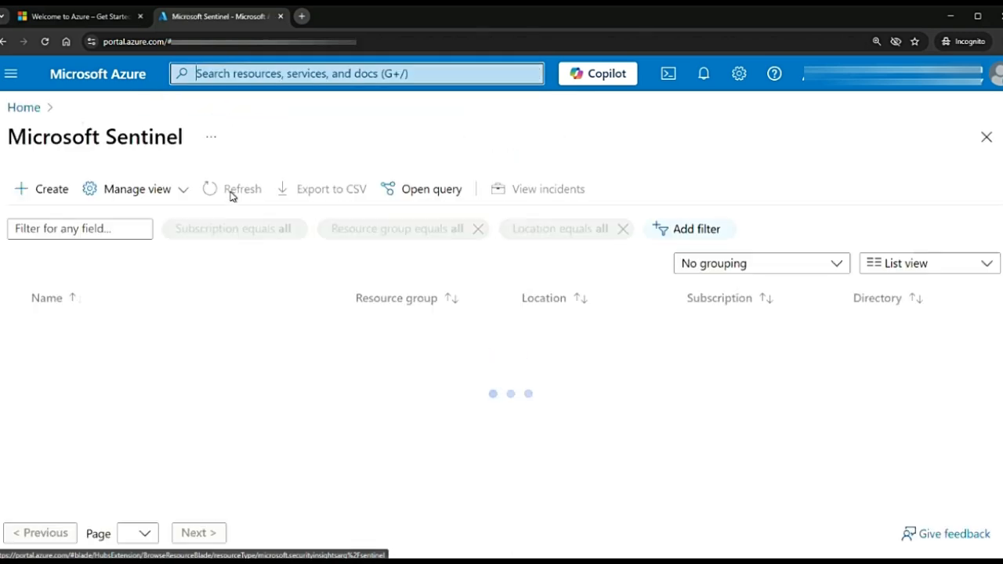
Add Microsoft Sentinel to the existing SentinelWorkspace and check the notifications for the outcome
{"action": "left_click", "coordinate": [49, 196]}
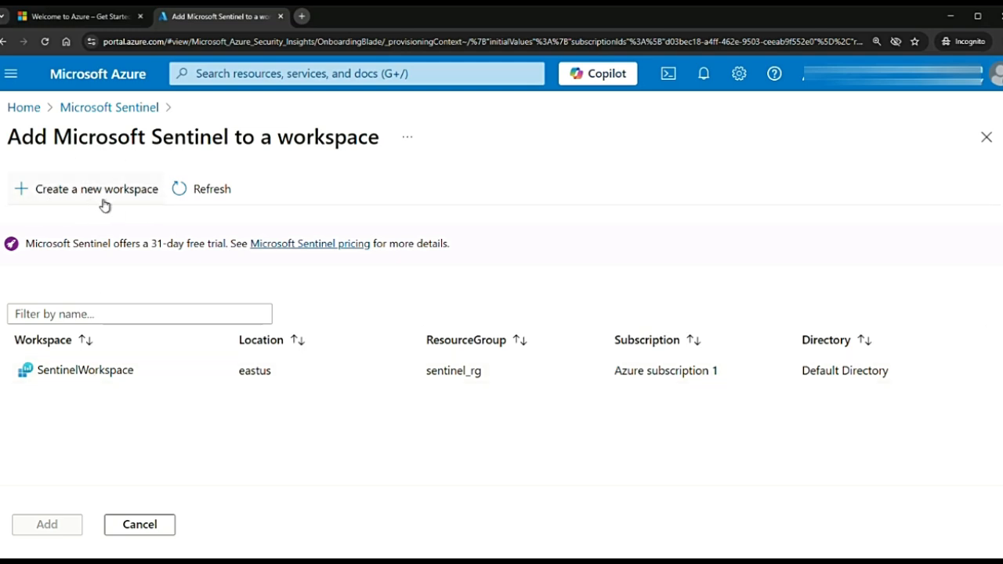
{"action": "left_click", "coordinate": [112, 371]}
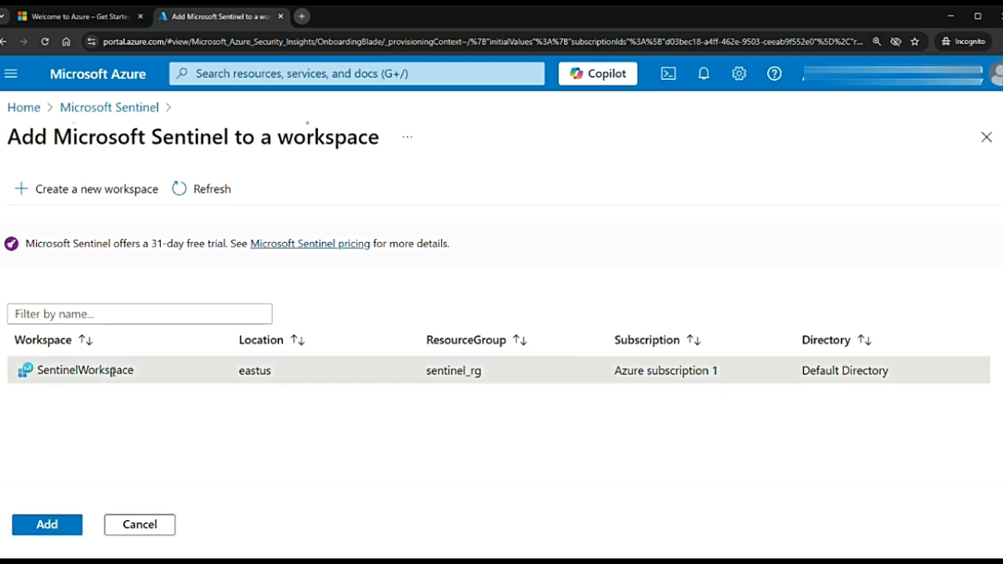
{"action": "left_click", "coordinate": [49, 531]}
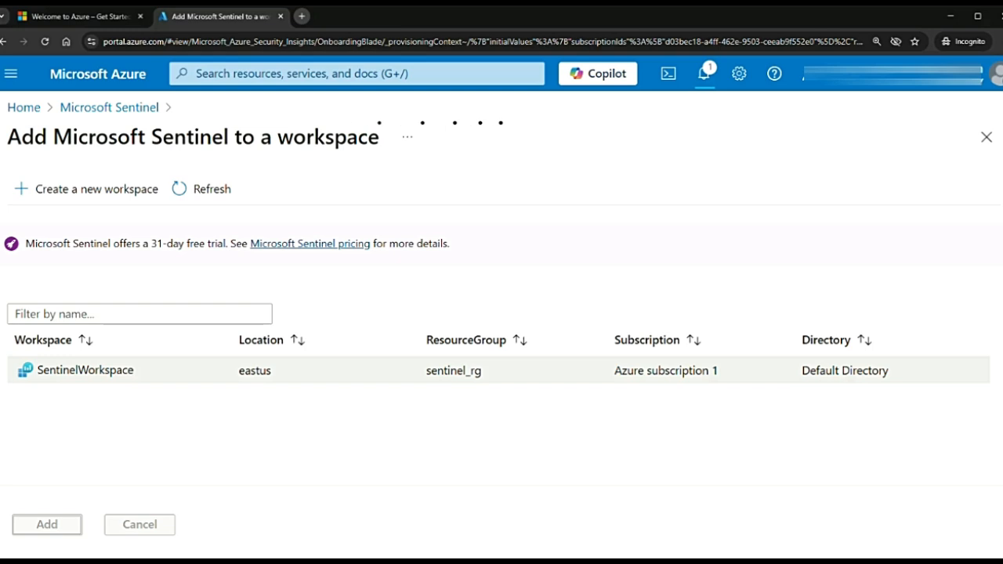
{"action": "left_click", "coordinate": [703, 75]}
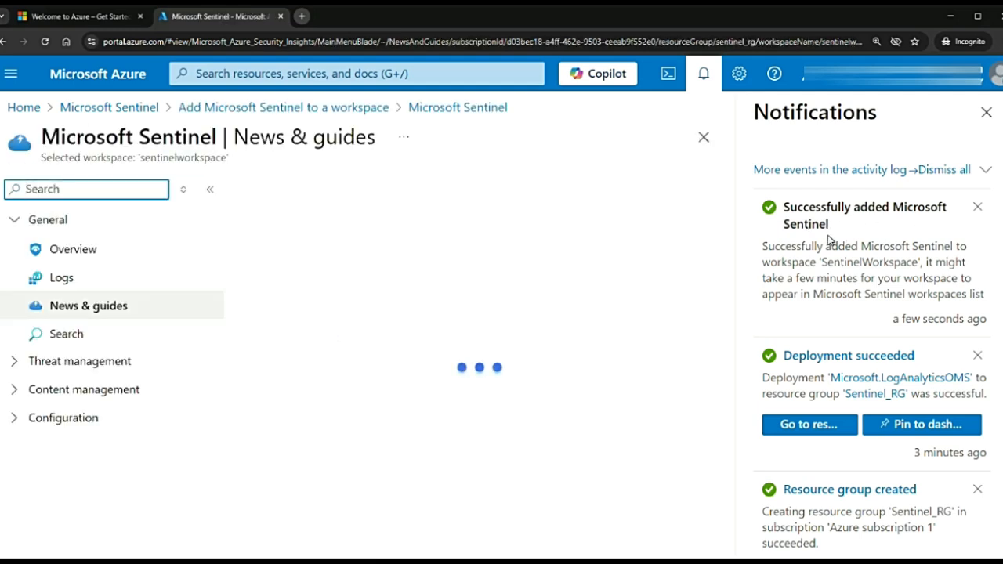
{"action": "left_click", "coordinate": [985, 113]}
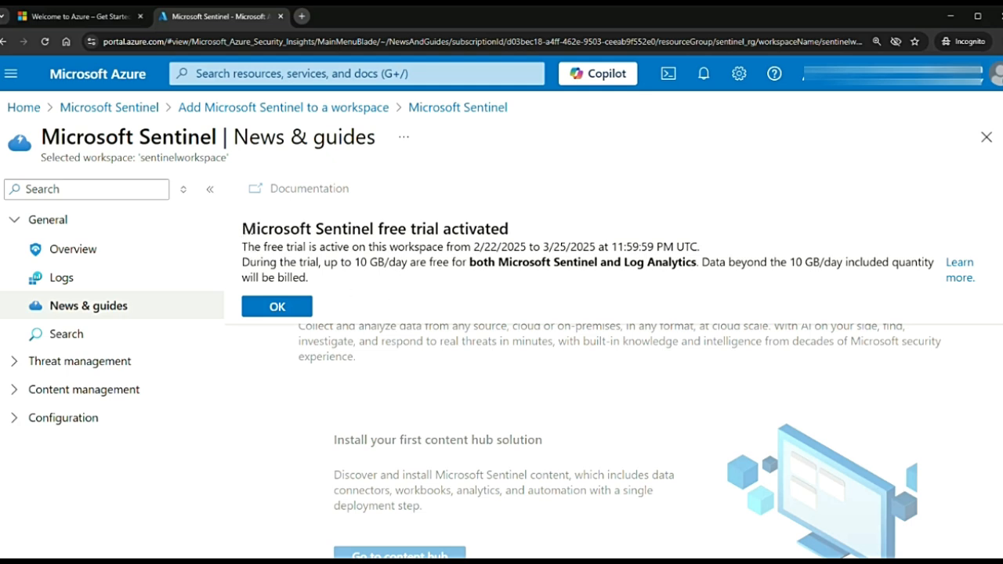
Read the free trial's period and daily data allowance, and dismiss the trial activation notice
{"action": "left_click_drag", "start_coordinate": [241, 228], "coordinate": [518, 238]}
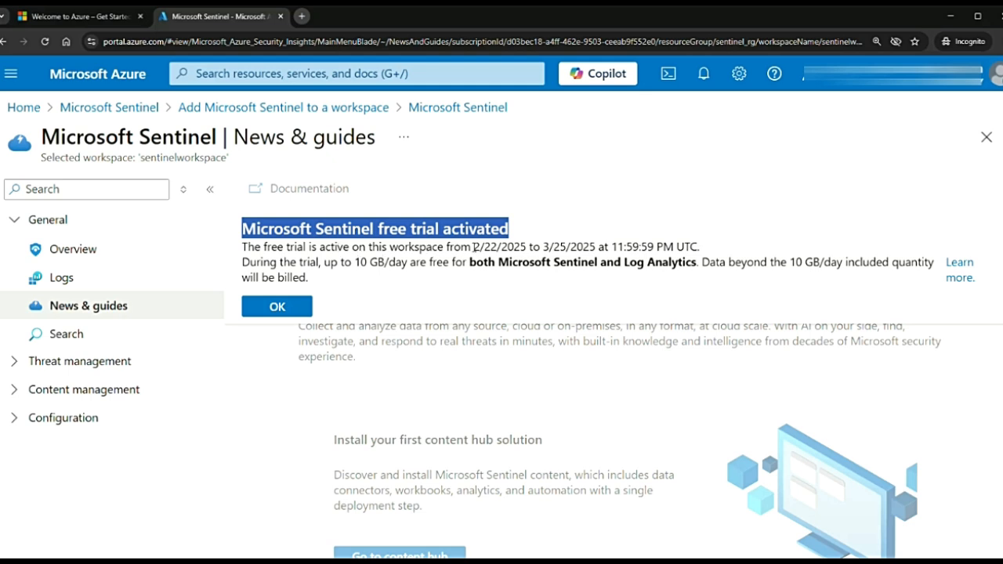
{"action": "left_click_drag", "start_coordinate": [474, 246], "coordinate": [593, 246]}
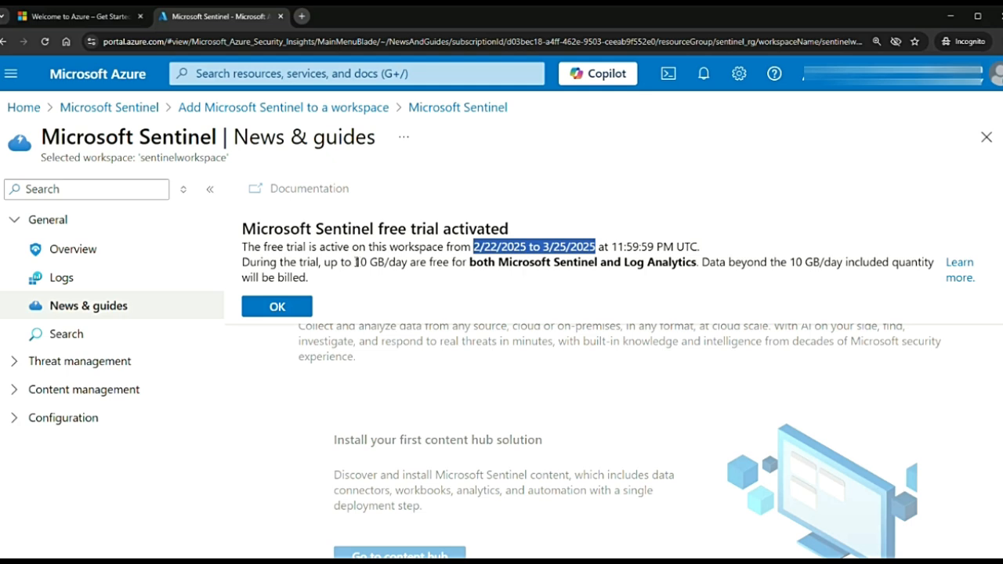
{"action": "left_click_drag", "start_coordinate": [355, 262], "coordinate": [408, 264]}
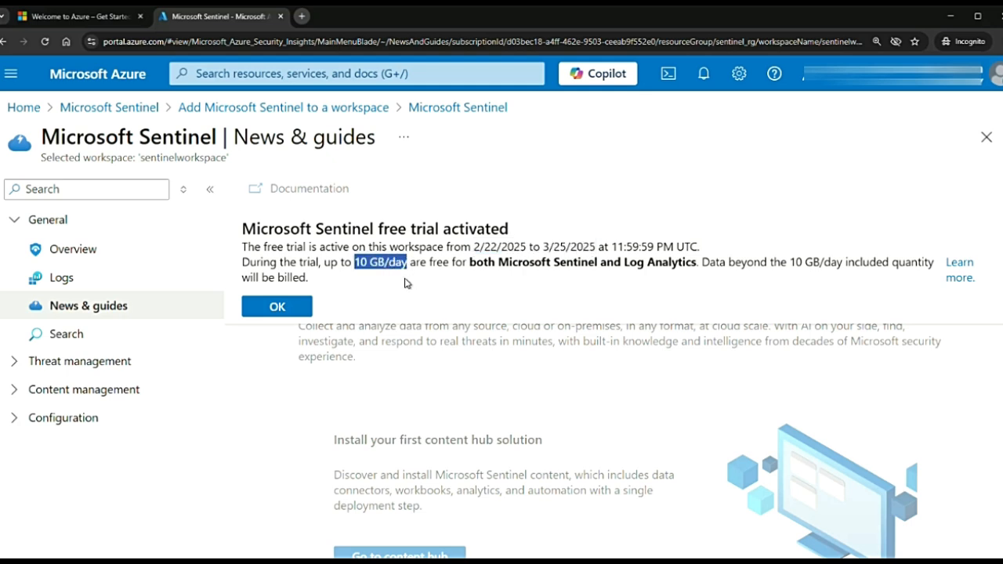
{"action": "left_click", "coordinate": [276, 308]}
Examine the Sentinel features grouped under General, Threat management, Content management and Configuration
{"action": "left_click", "coordinate": [14, 361]}
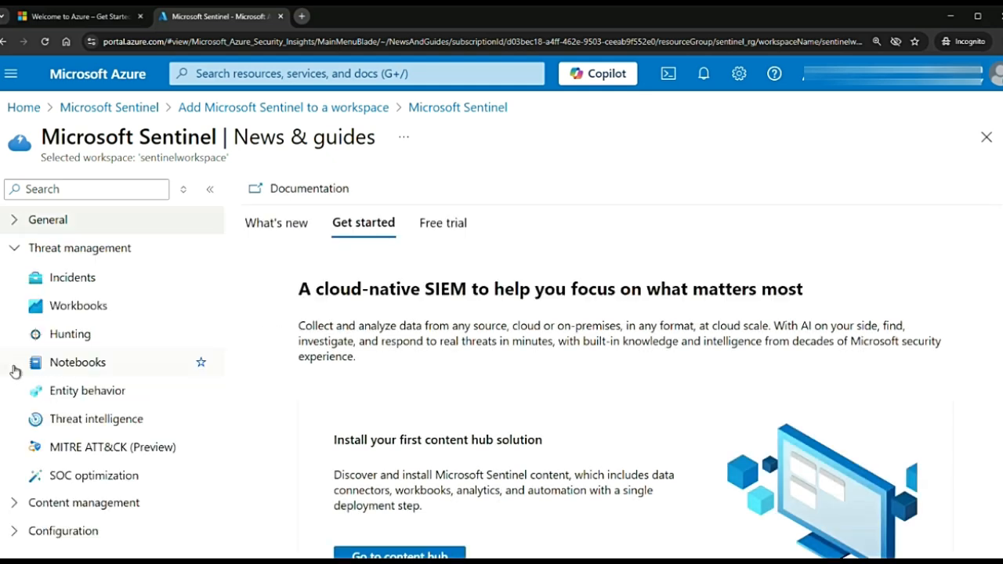
{"action": "left_click", "coordinate": [18, 503]}
{"action": "scroll", "coordinate": [110, 438], "scroll_direction": "down", "scroll_amount": 1}
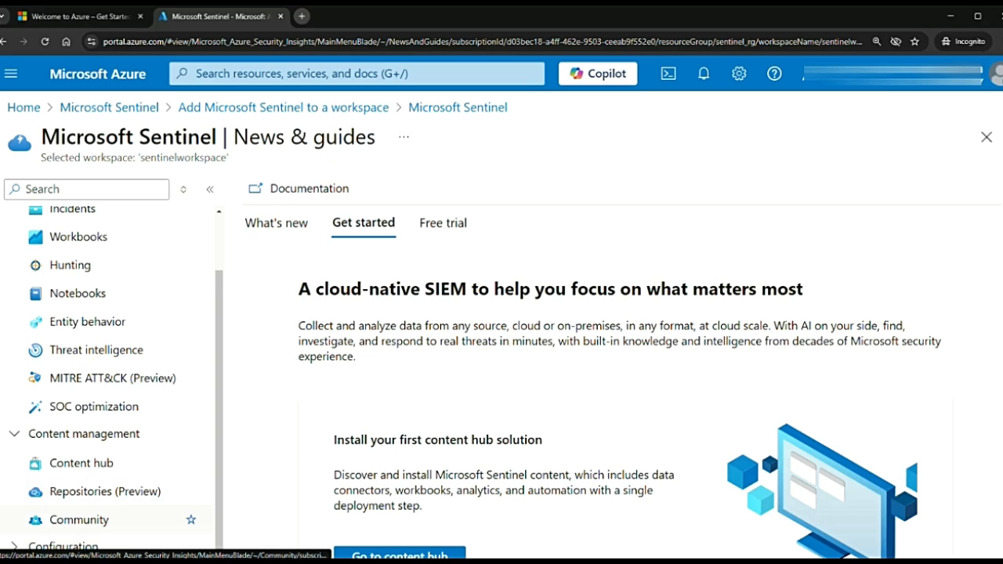
{"action": "scroll", "coordinate": [82, 267], "scroll_direction": "up", "scroll_amount": 1}
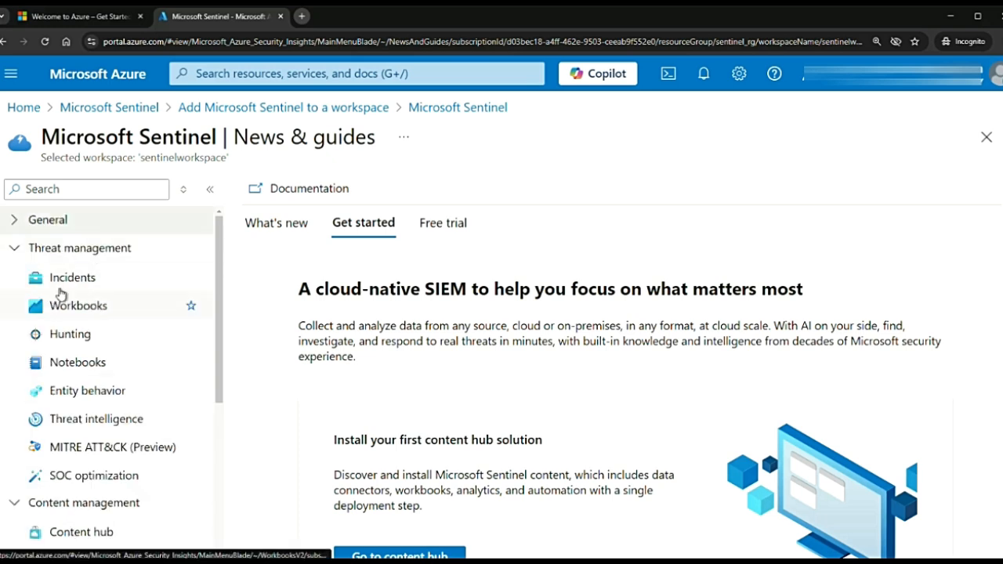
{"action": "left_click", "coordinate": [14, 249]}
{"action": "left_click", "coordinate": [15, 222]}
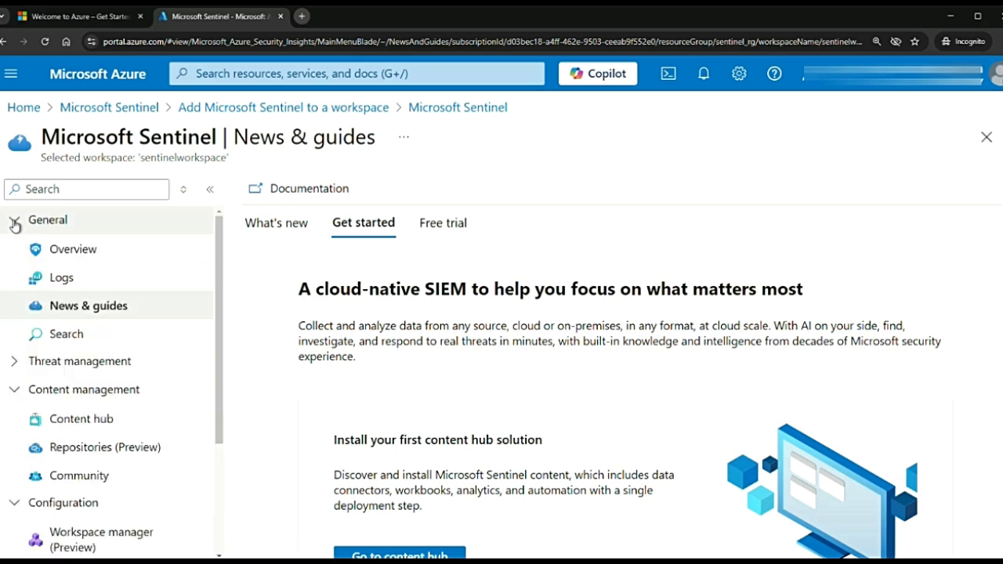
{"action": "left_click", "coordinate": [15, 222]}
{"action": "left_click", "coordinate": [15, 283]}
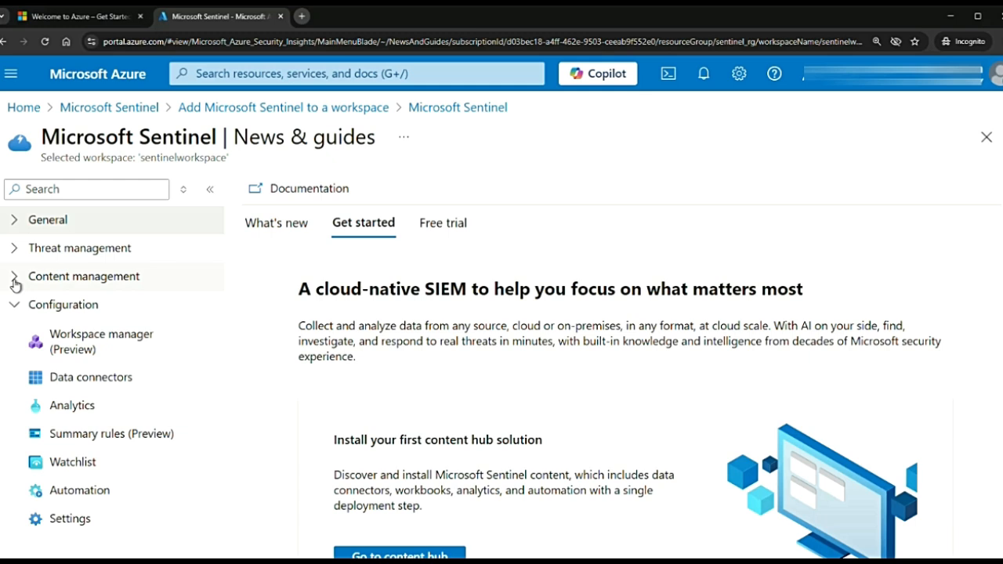
{"action": "left_click", "coordinate": [17, 311]}
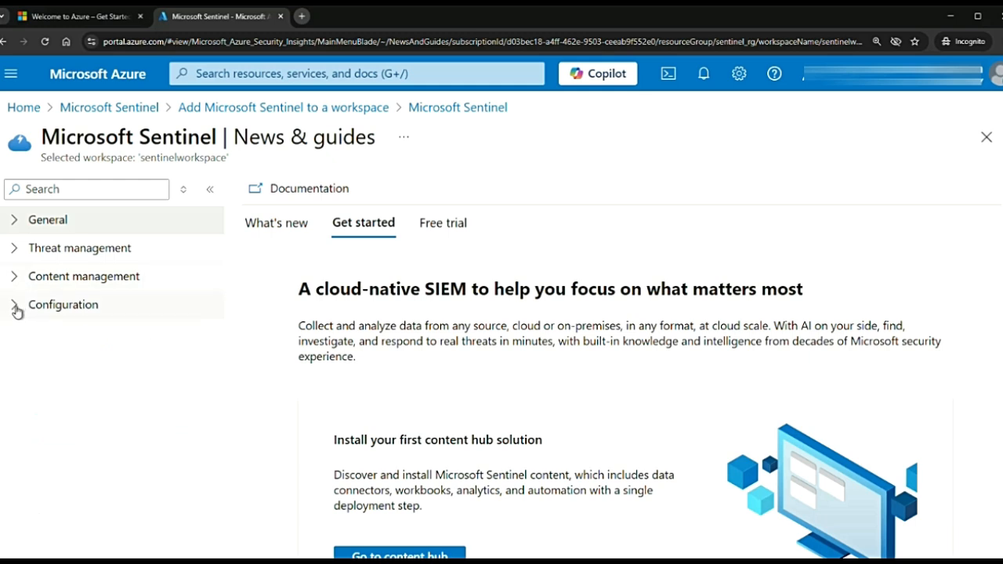
{"action": "left_click", "coordinate": [14, 248]}
{"action": "scroll", "coordinate": [74, 439], "scroll_direction": "down", "scroll_amount": 3}
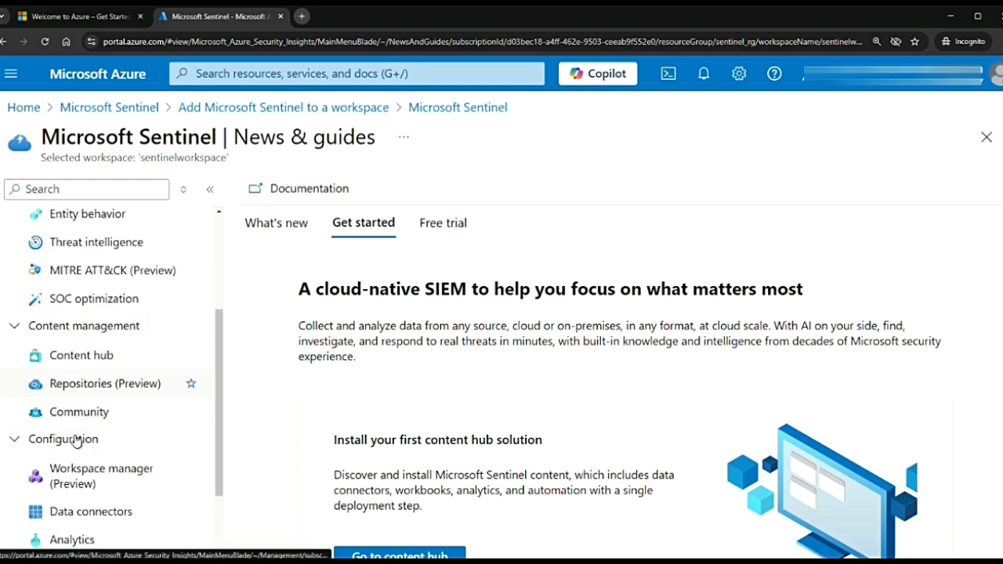
{"action": "scroll", "coordinate": [76, 441], "scroll_direction": "down", "scroll_amount": 2}
{"action": "scroll", "coordinate": [76, 441], "scroll_direction": "up", "scroll_amount": 5}
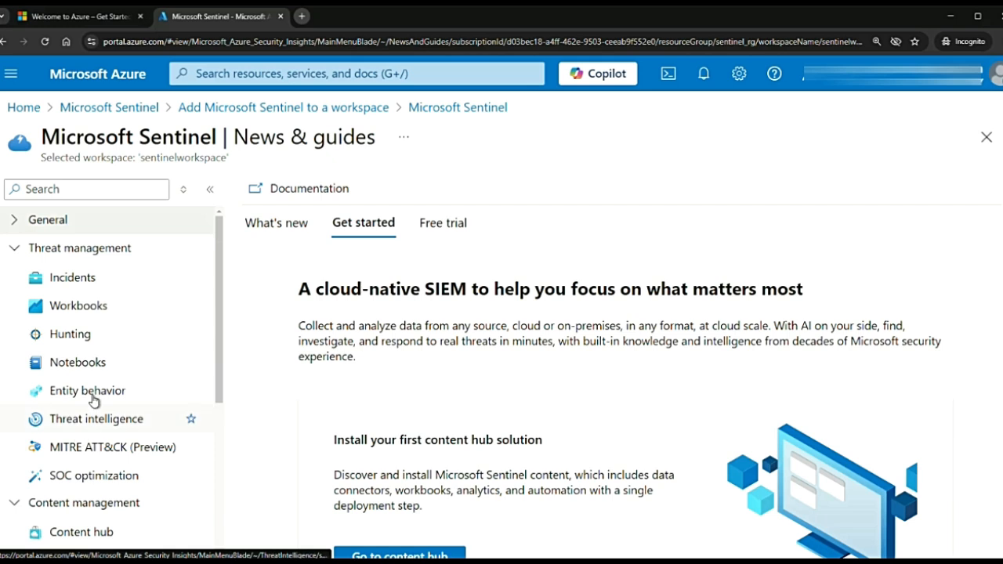
Read the latest Microsoft Sentinel announcements under What's new
{"action": "left_click", "coordinate": [276, 222]}
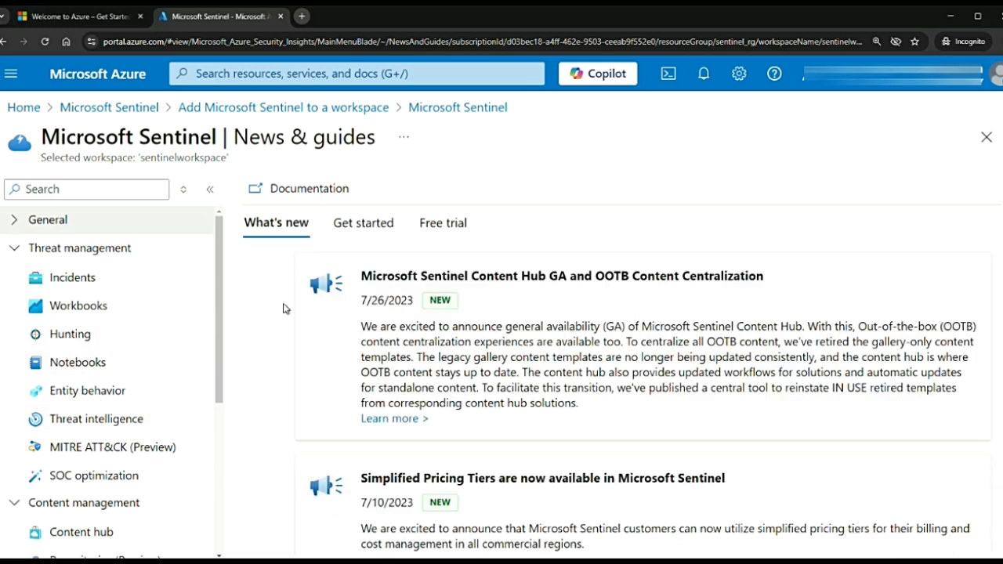
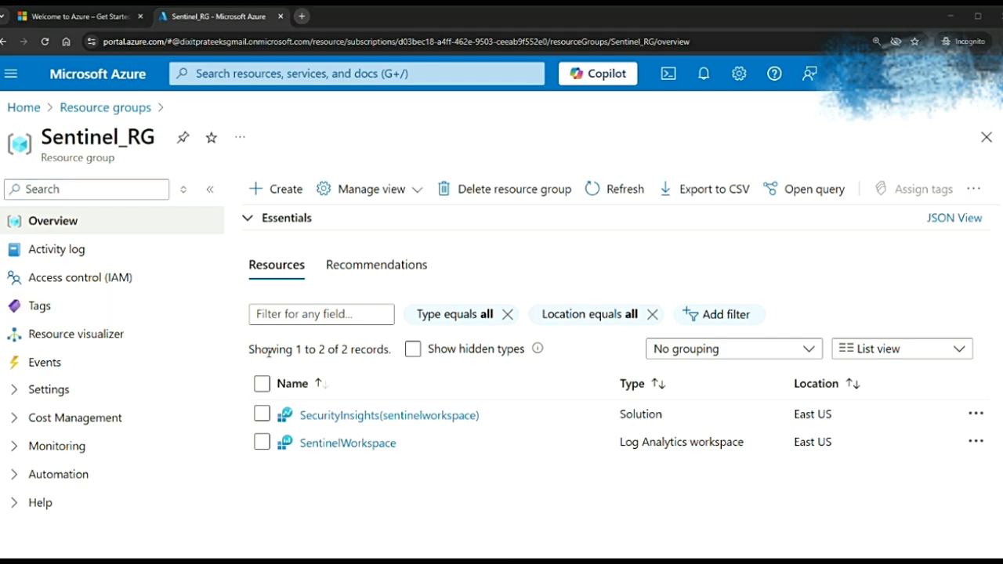
Start a role assignment in Sentinel_RG's access control, search the roles for "sentinel" and choose Microsoft Sentinel Contributor
{"action": "left_click", "coordinate": [133, 288]}
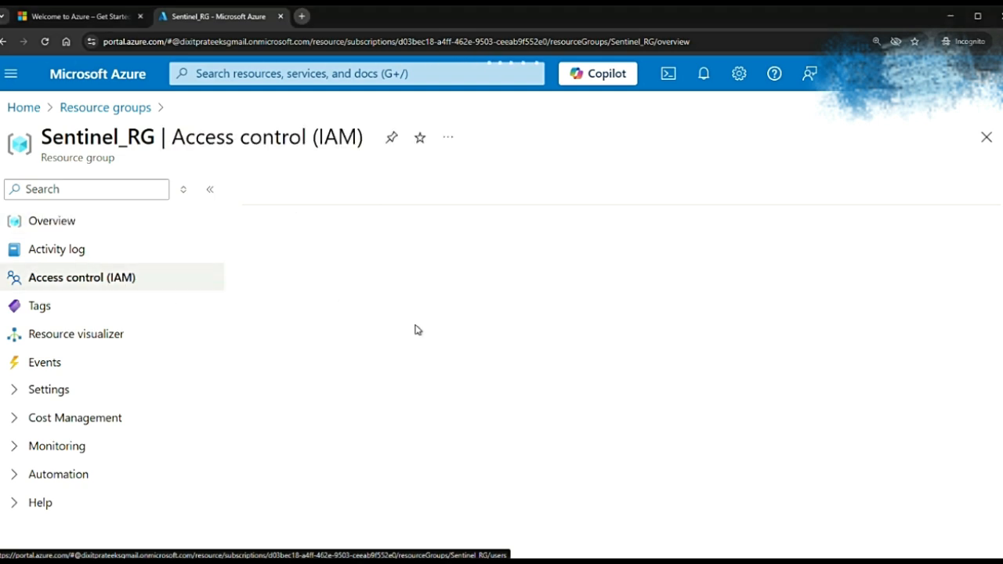
{"action": "left_click", "coordinate": [306, 195]}
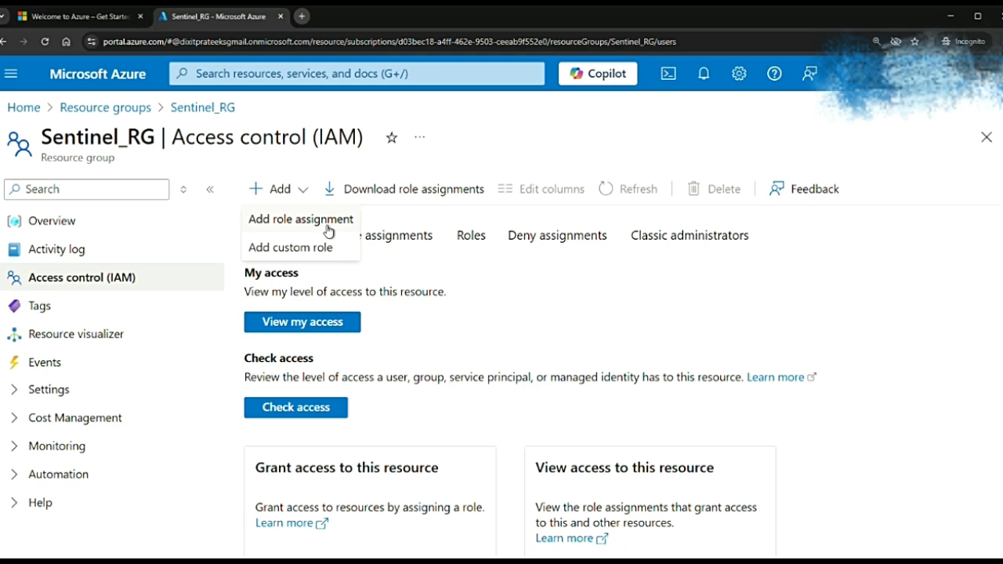
{"action": "left_click", "coordinate": [328, 230]}
{"action": "left_click", "coordinate": [231, 356]}
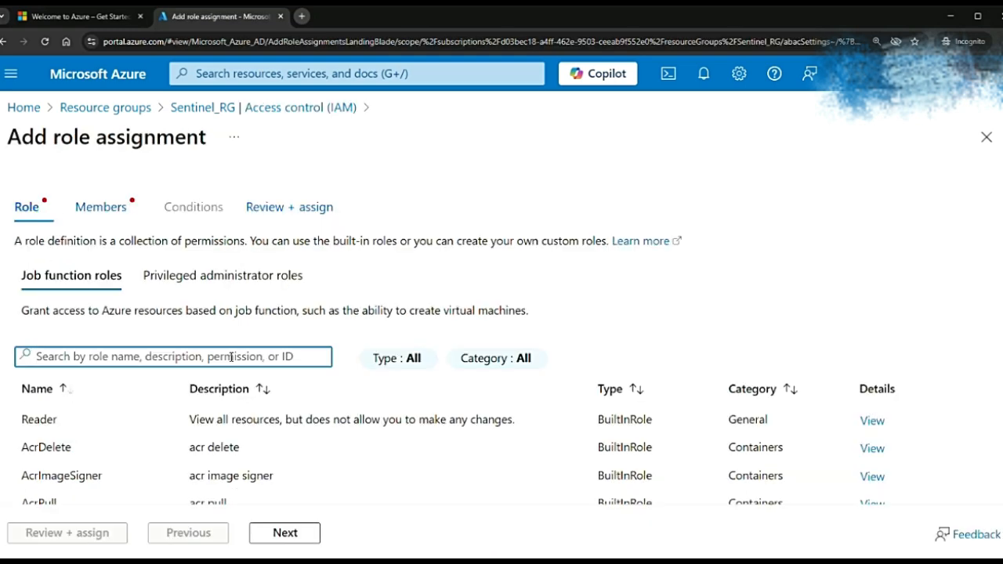
{"action": "type", "text": "sentinel"}
{"action": "scroll", "coordinate": [231, 354], "scroll_direction": "down", "scroll_amount": 2}
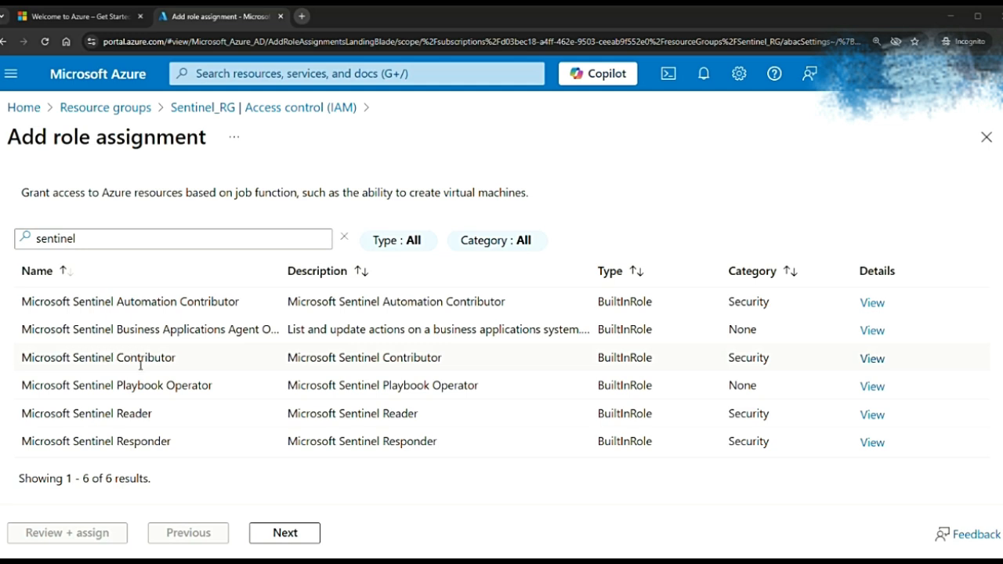
{"action": "left_click", "coordinate": [106, 358]}
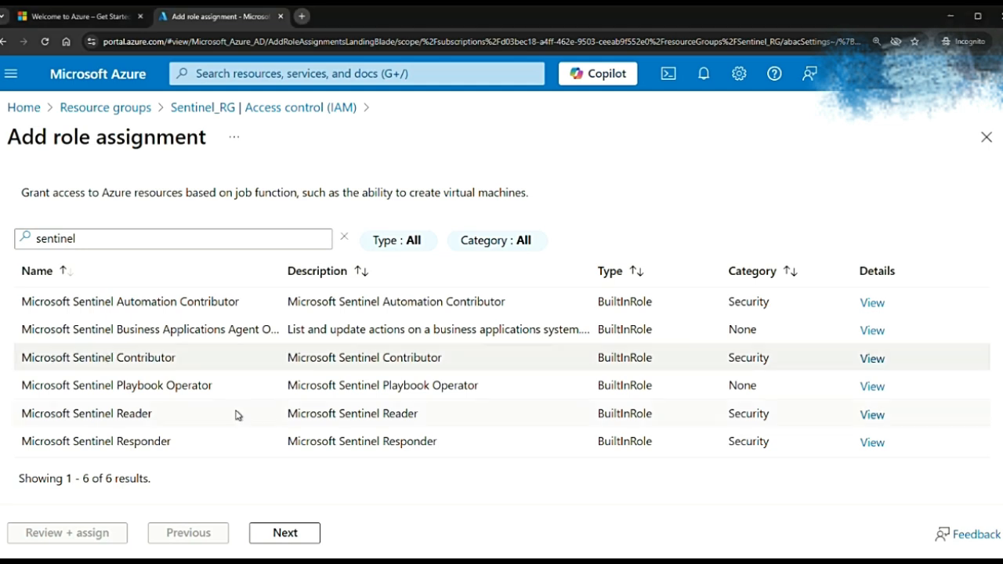
{"action": "scroll", "coordinate": [235, 439], "scroll_direction": "down", "scroll_amount": 1}
{"action": "left_click", "coordinate": [284, 541]}
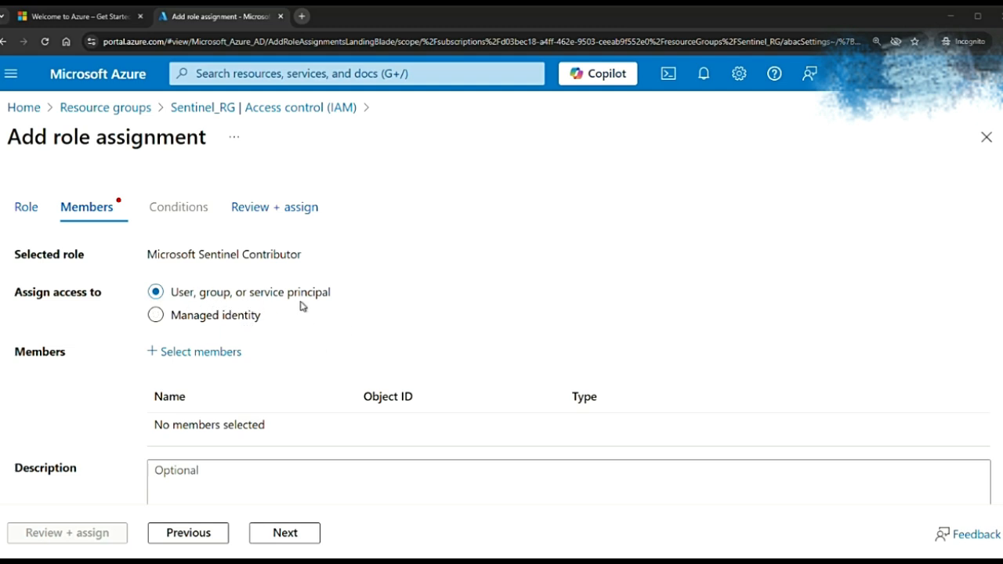
Add the guest user as the member receiving the Microsoft Sentinel Contributor role, and proceed to the assignment review
{"action": "left_click", "coordinate": [200, 357]}
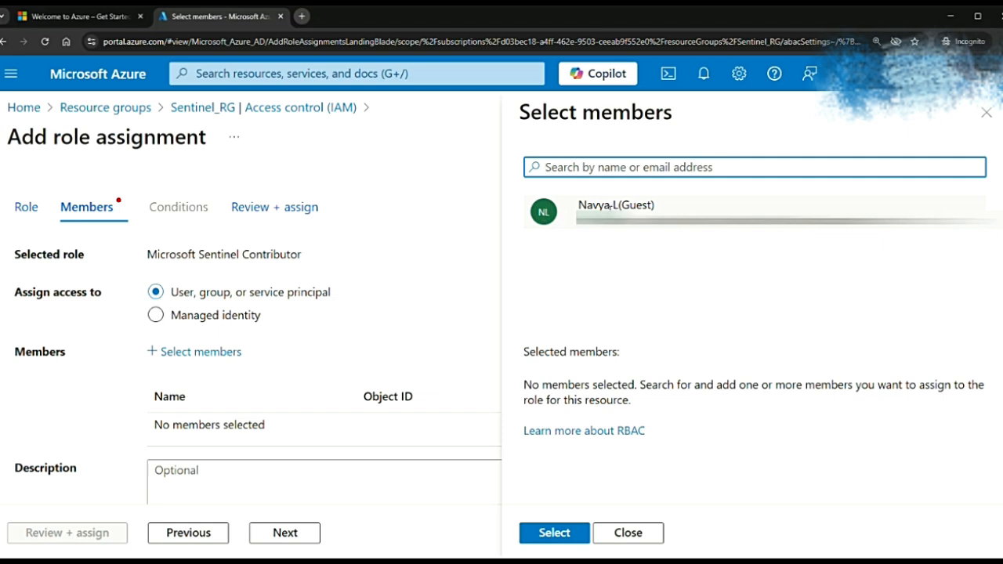
{"action": "left_click", "coordinate": [611, 206]}
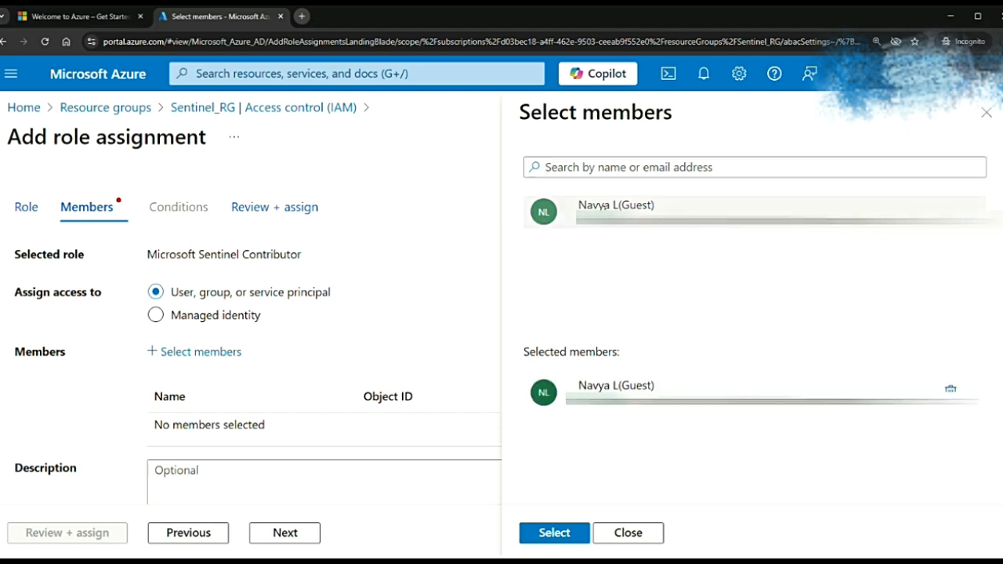
{"action": "left_click", "coordinate": [554, 536]}
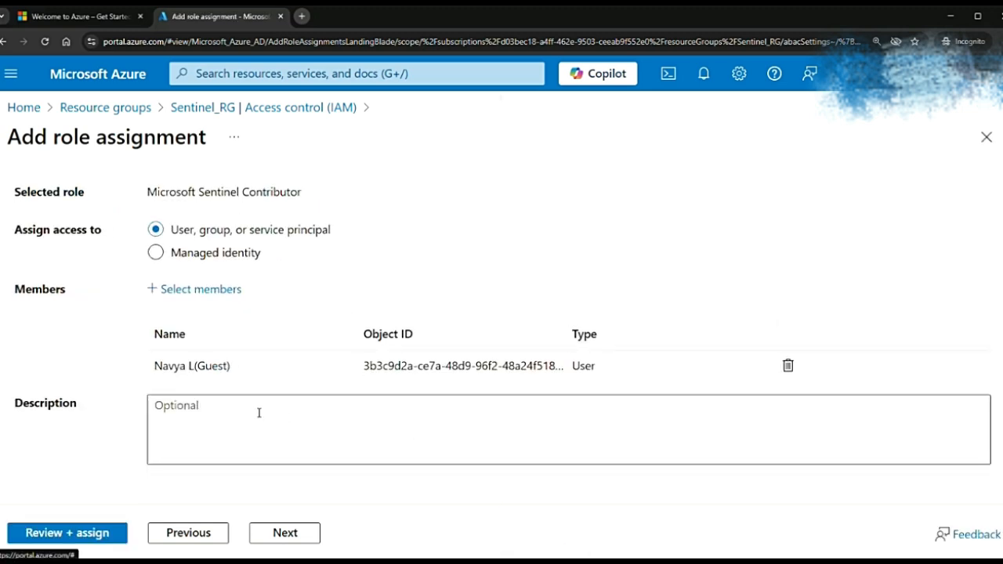
{"action": "left_click", "coordinate": [288, 543]}
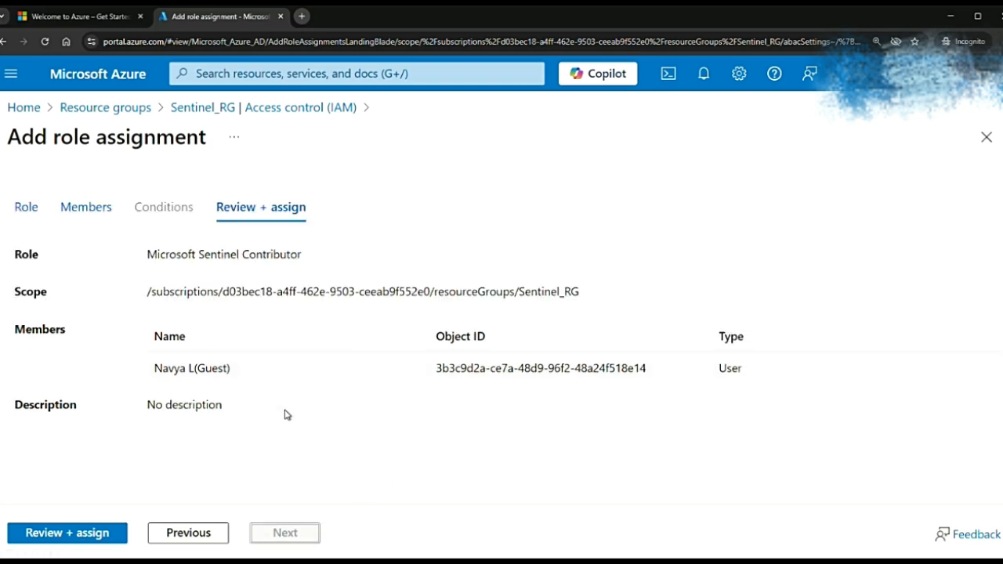
Submit the reviewed role assignment and check the notifications for its outcome
{"action": "left_click", "coordinate": [76, 537]}
{"action": "left_click", "coordinate": [702, 74]}
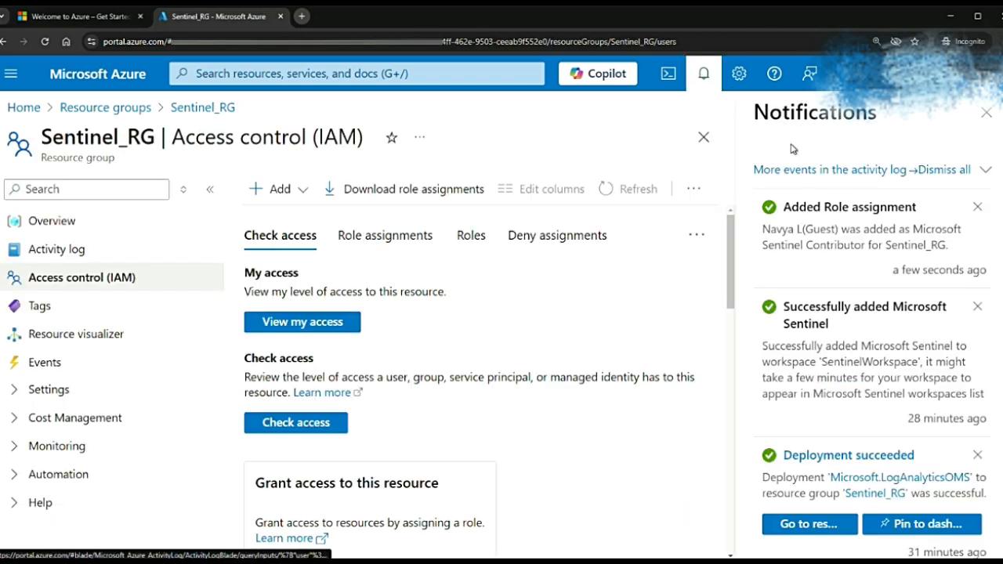
{"action": "left_click_drag", "start_coordinate": [763, 229], "coordinate": [803, 229]}
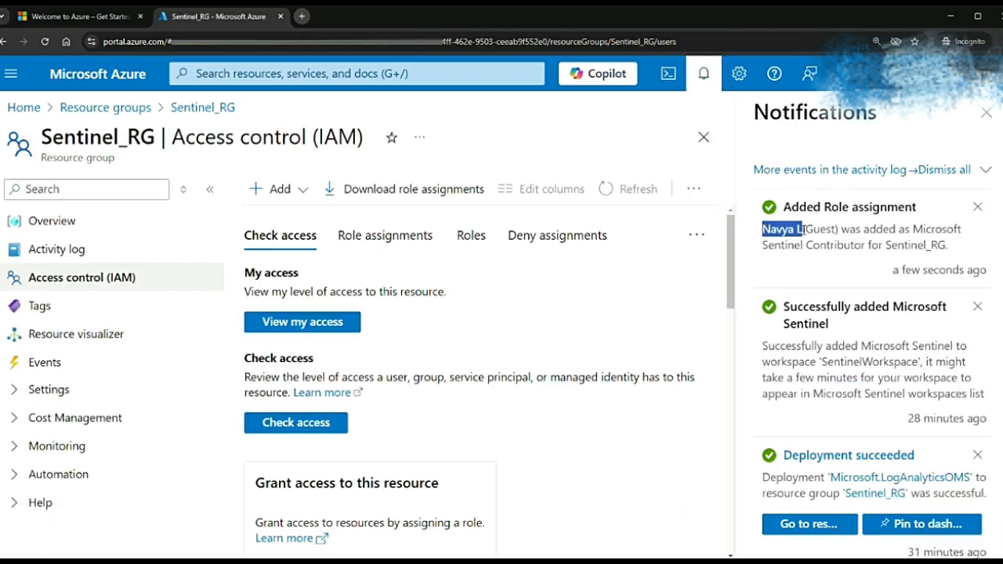